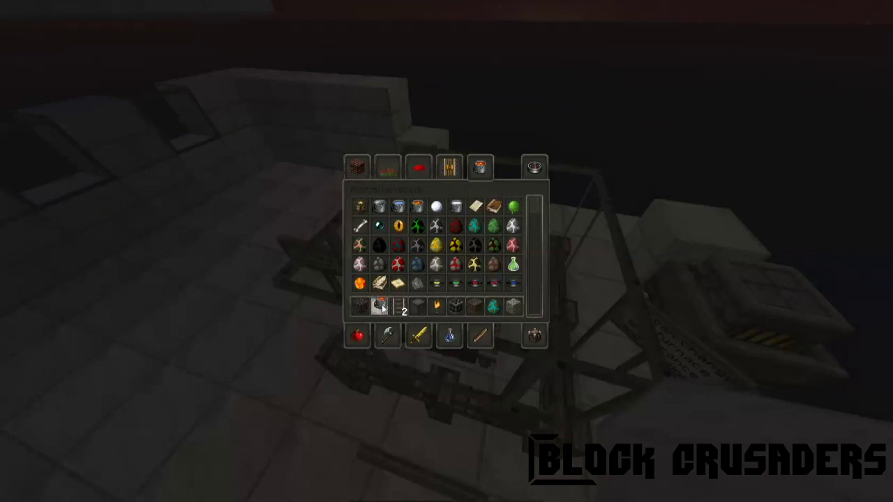
- Try to fuel the furnace minecart at the platform's edge with a lava bucket
left_click(382, 306)
key("e")
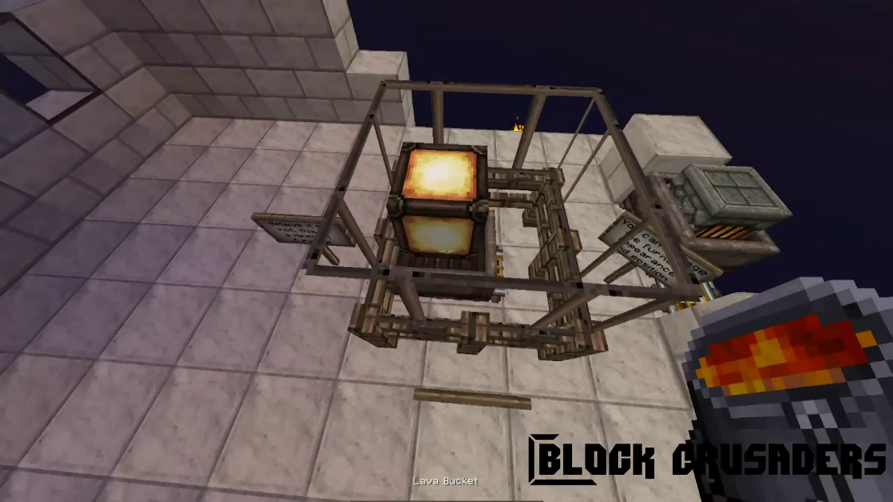
key("space")
key("w")
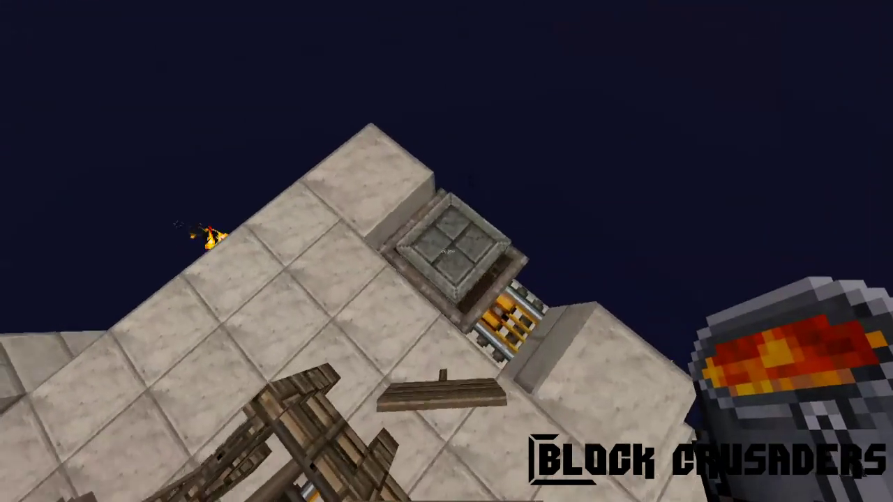
- Replace the lava bucket with charcoal from the materials and fuel the furnace minecart at the platform's edge
key("e")
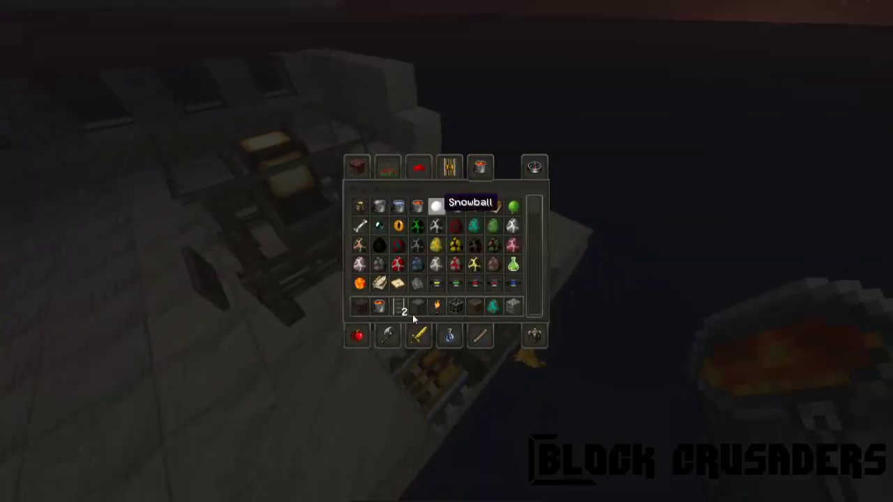
left_click(484, 342)
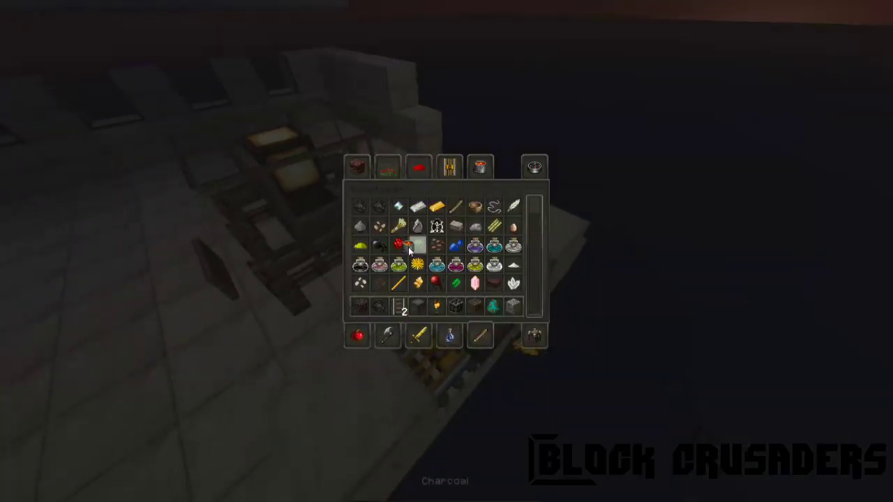
key("e")
key("w")
right_click(446, 251)
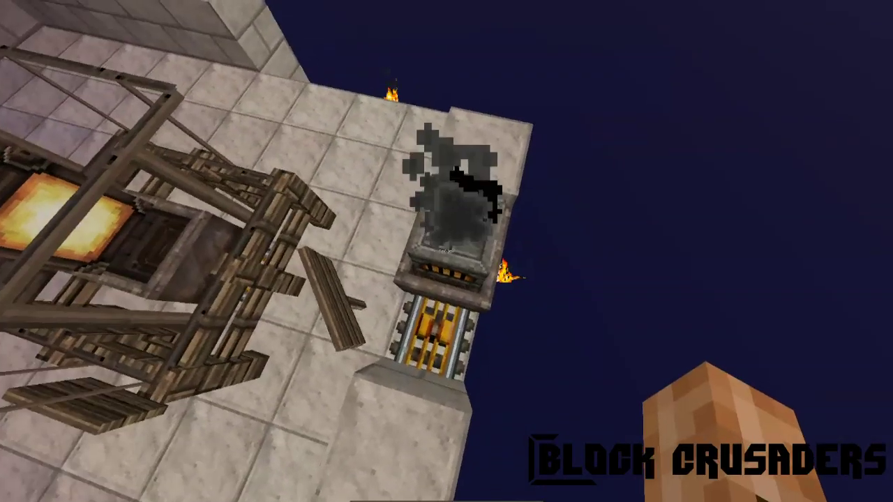
- Get another piece of charcoal and fuel the lamp-topped furnace minecart inside the fenced display
key("e")
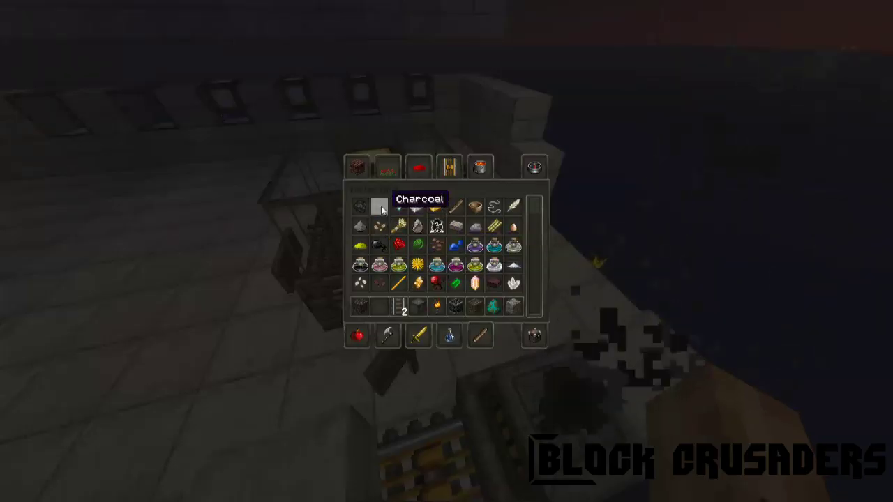
left_click(381, 303)
key("e")
key("w")
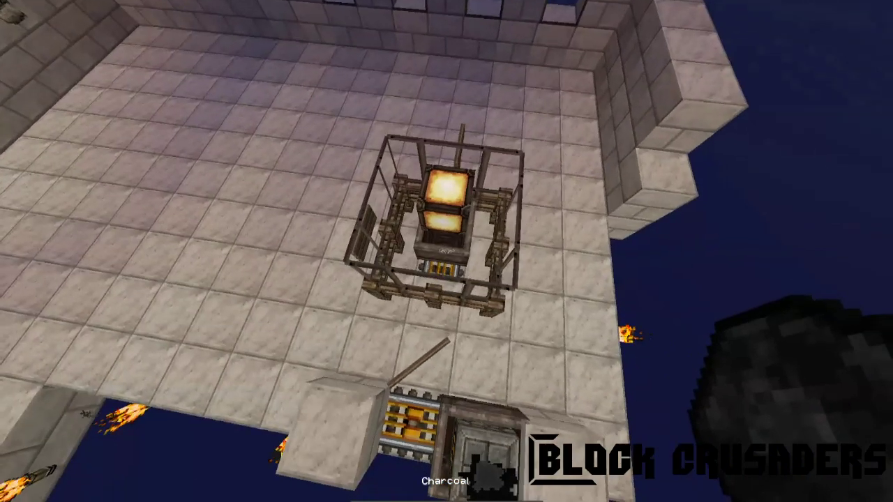
right_click(446, 252)
key("shift")
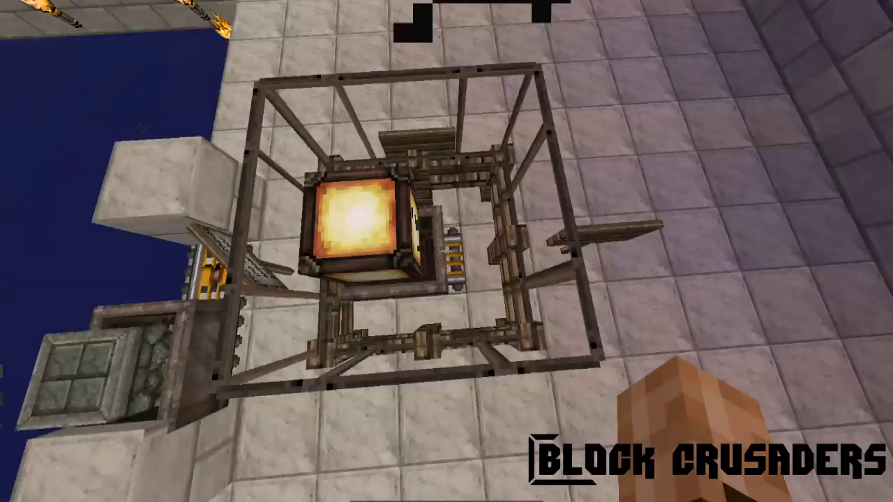
- Inspect the lit furnace minecart inside the fenced display from several sides
key("space")
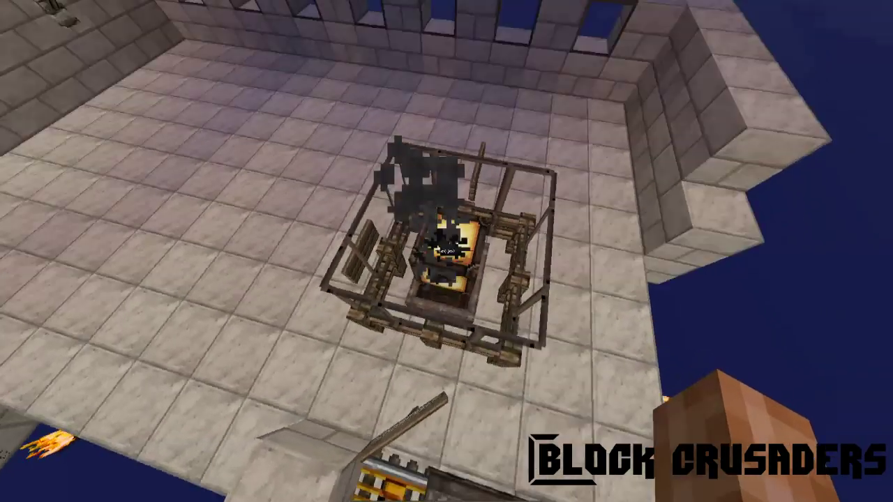
key("shift")
key("w")
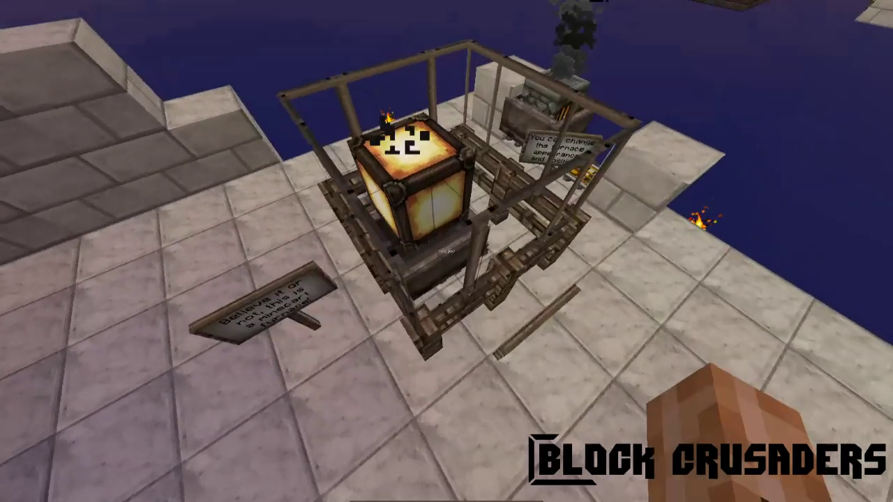
key("a")
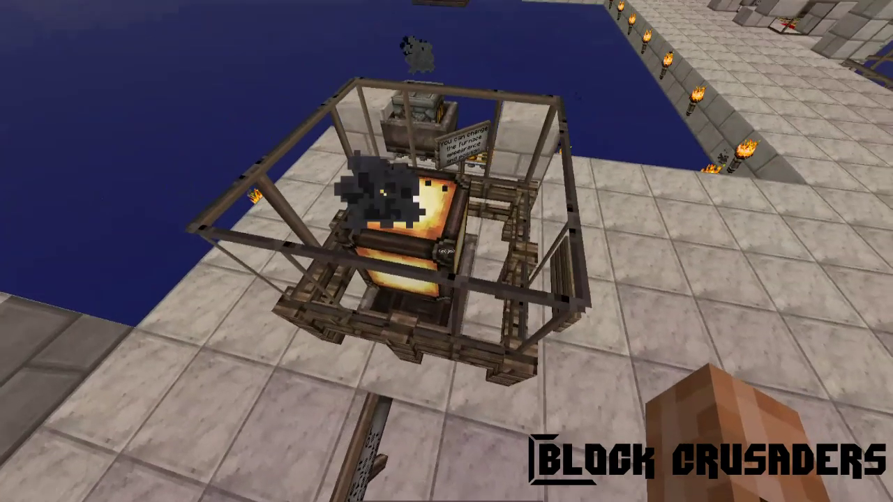
- Examine the moving pumpkin displays and read their signs about working through a floor and going underneath
key("w")
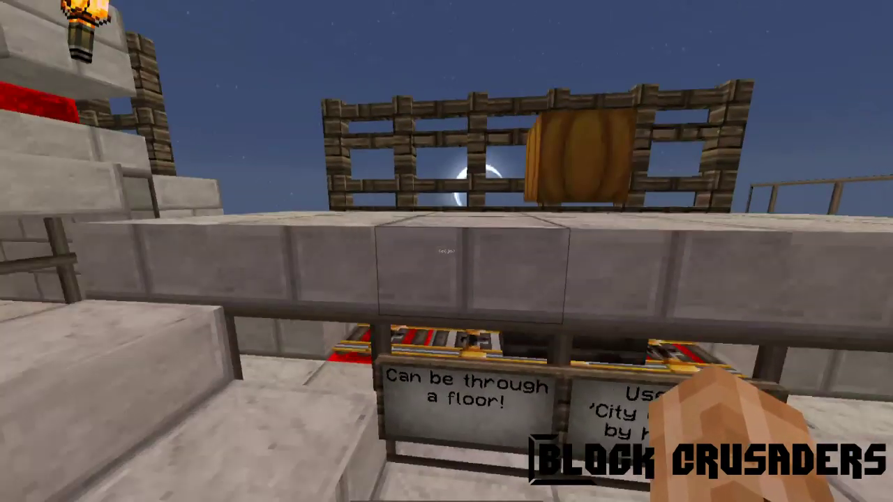
key("s")
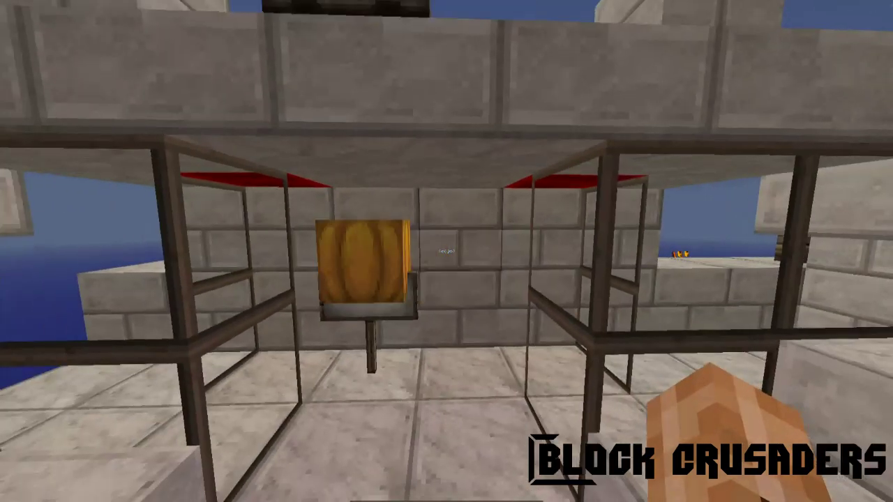
key("w")
key("s")
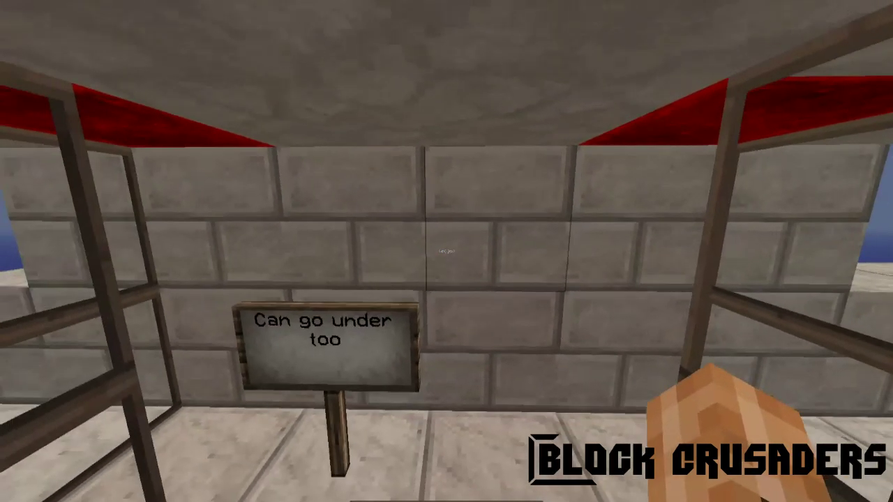
key("s")
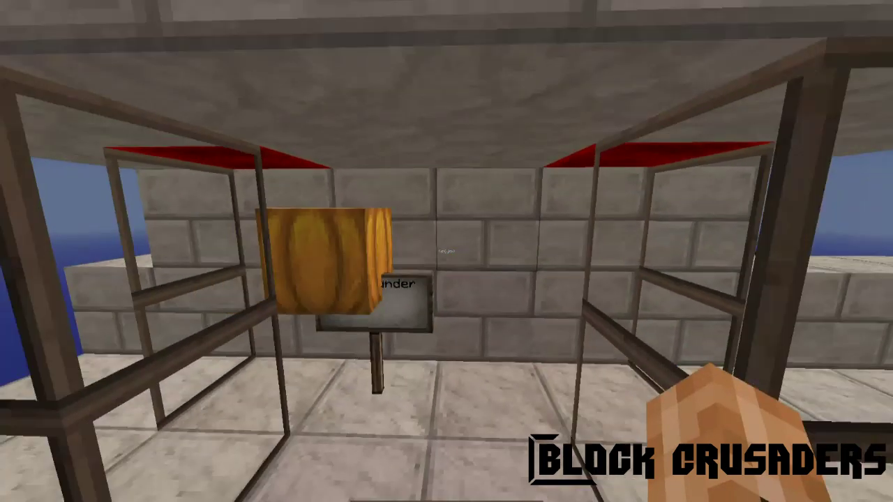
key("w")
key("a")
key("d")
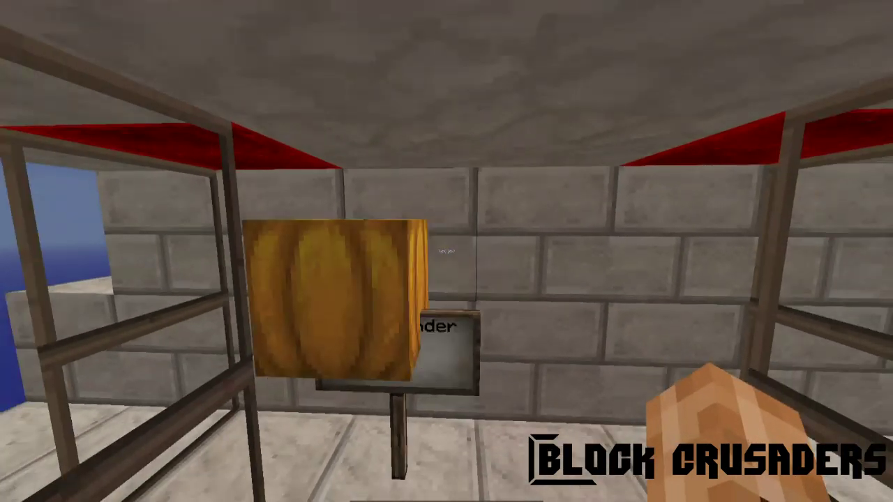
key("w")
key("s")
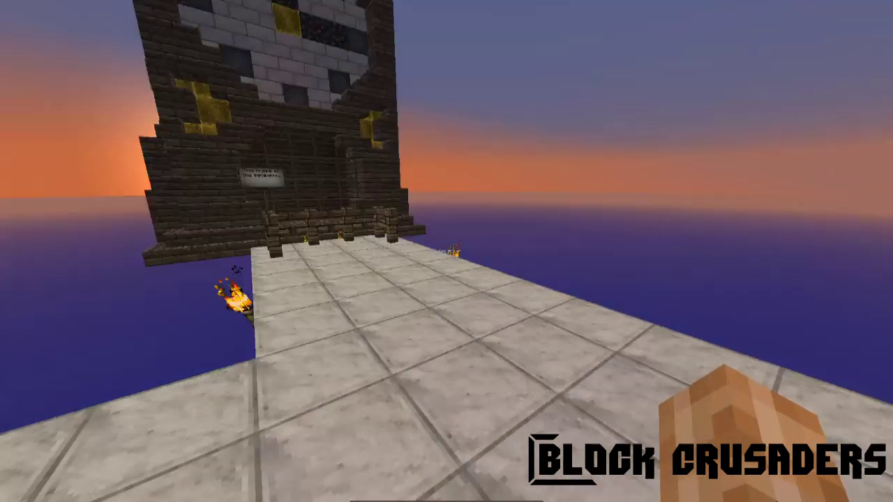
- Go to the large clock tower and examine its front face and barred entrance
key("w")
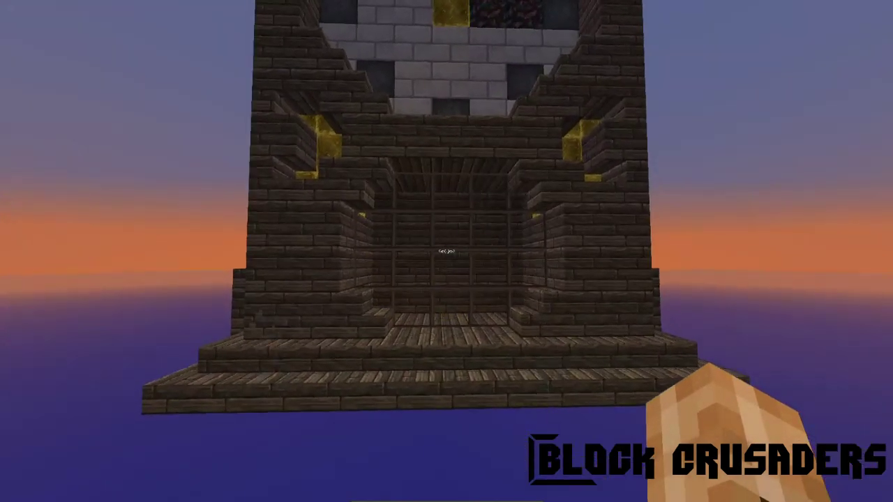
key("w")
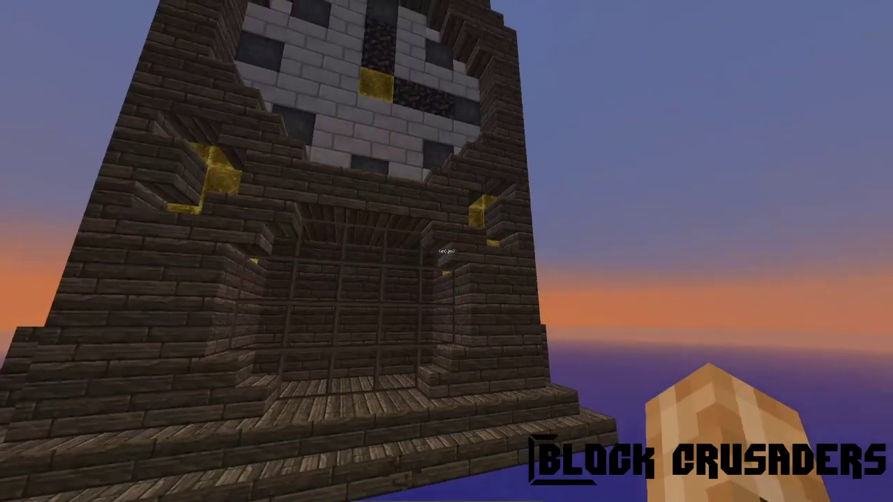
key("s")
key("w")
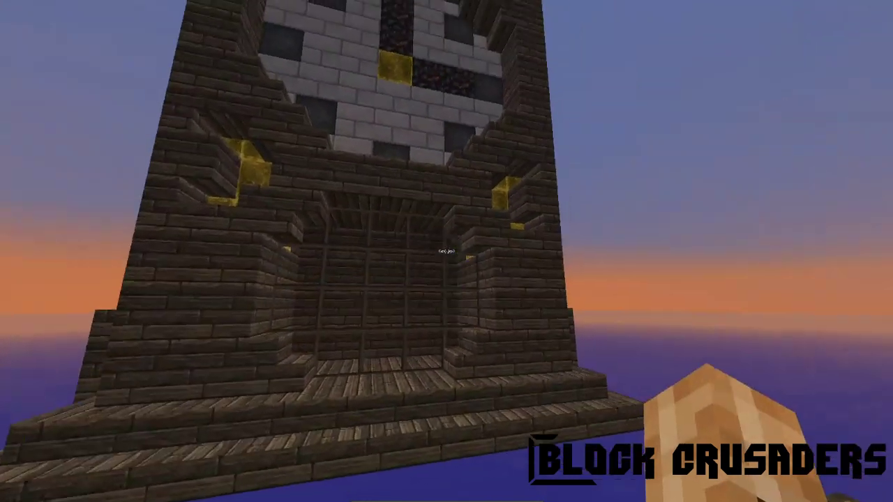
key("s")
key("w")
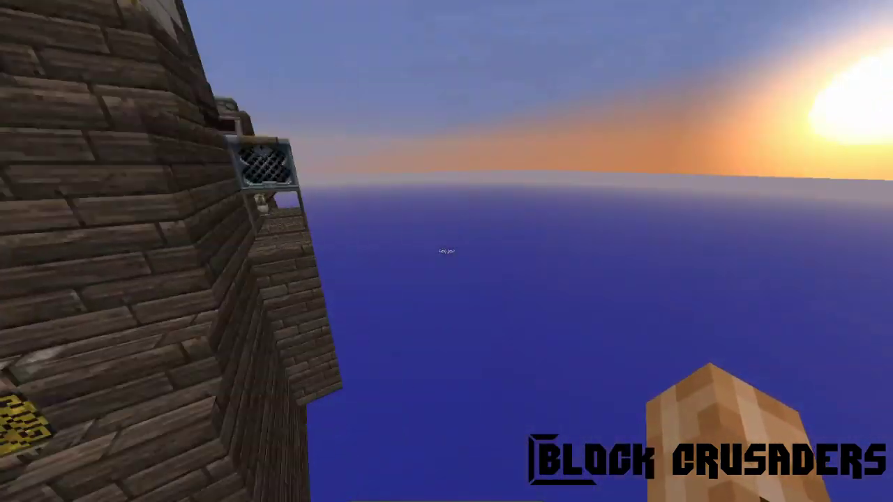
- Circle the clock tower and examine the furnace minecarts, rails and spawner-like cages on its opposite side
key("d")
key("w")
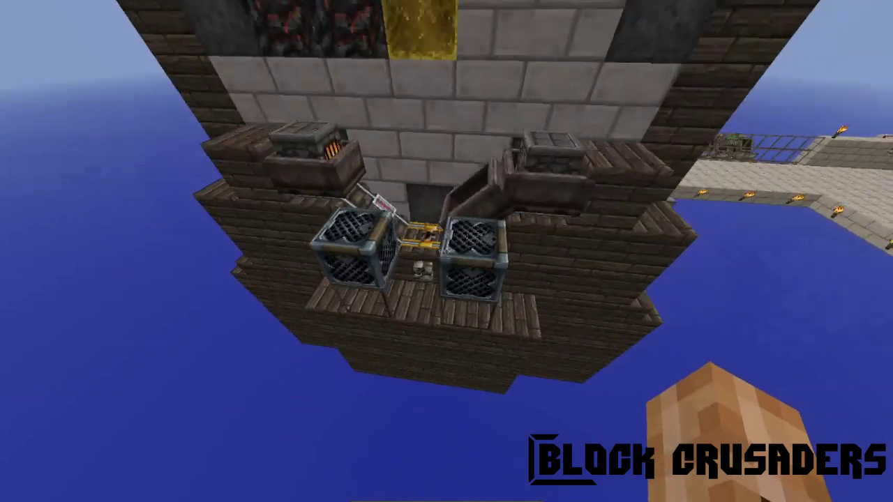
key("d")
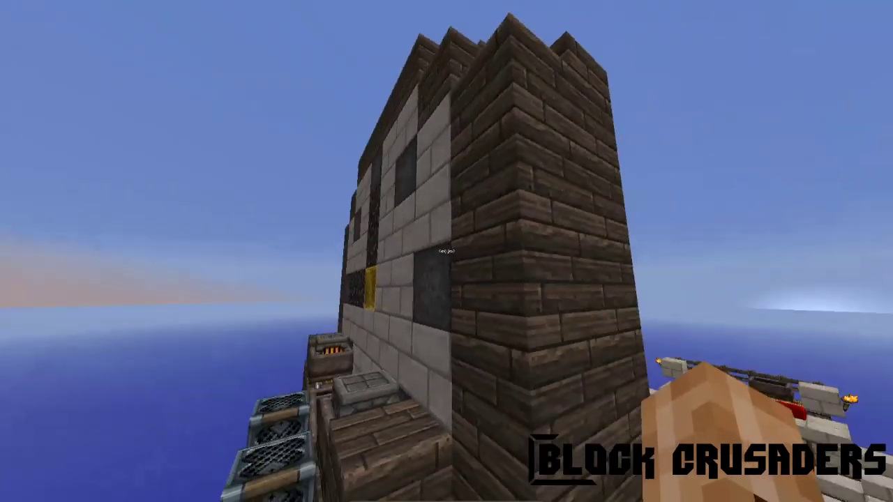
key("a")
key("w")
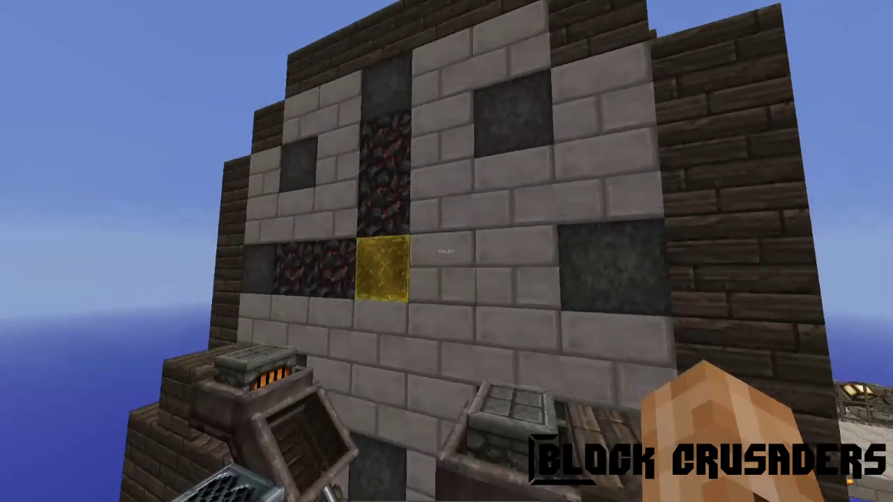
key("s")
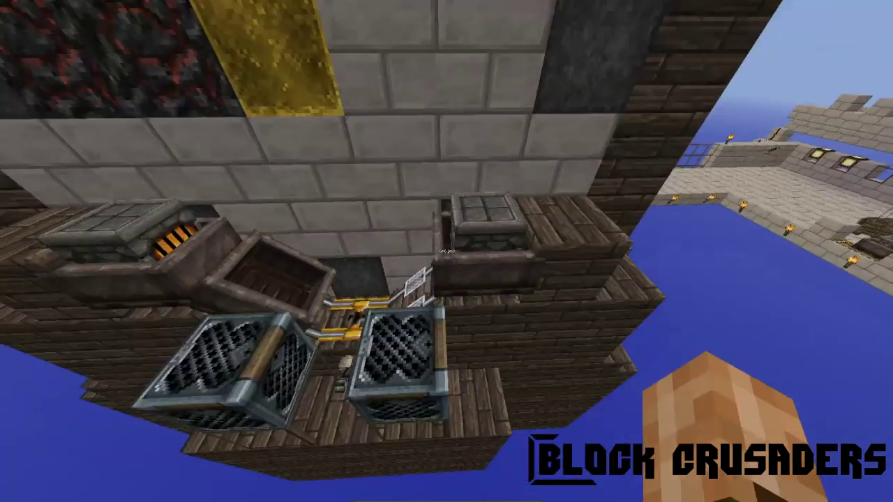
key("a")
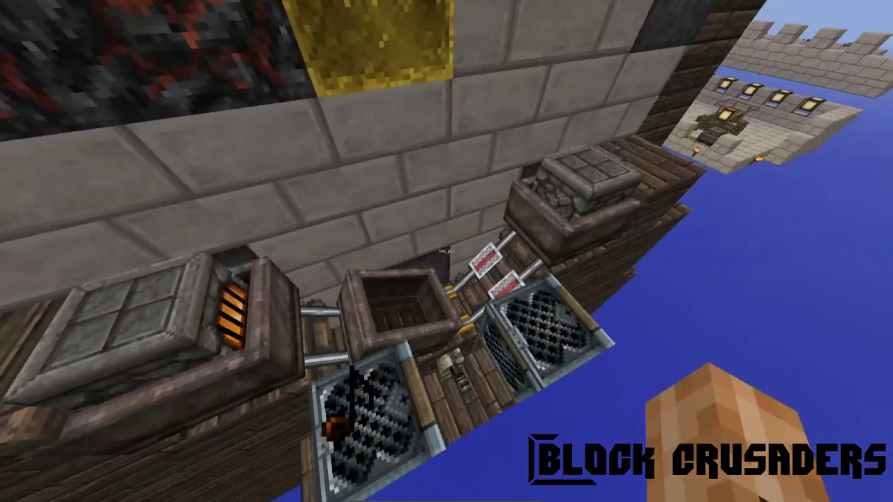
key("d")
key("w")
key("w")
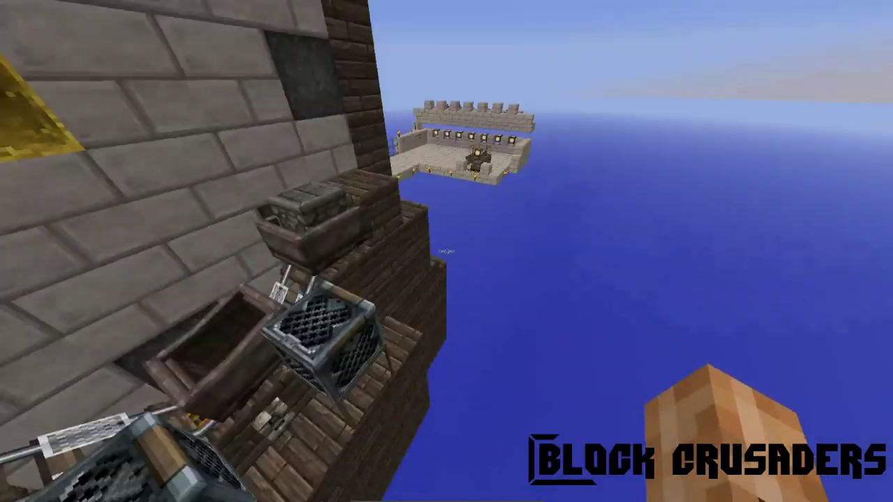
- Return to the fenced walkway in front of the clock tower and view the tower beside its sign
key("w")
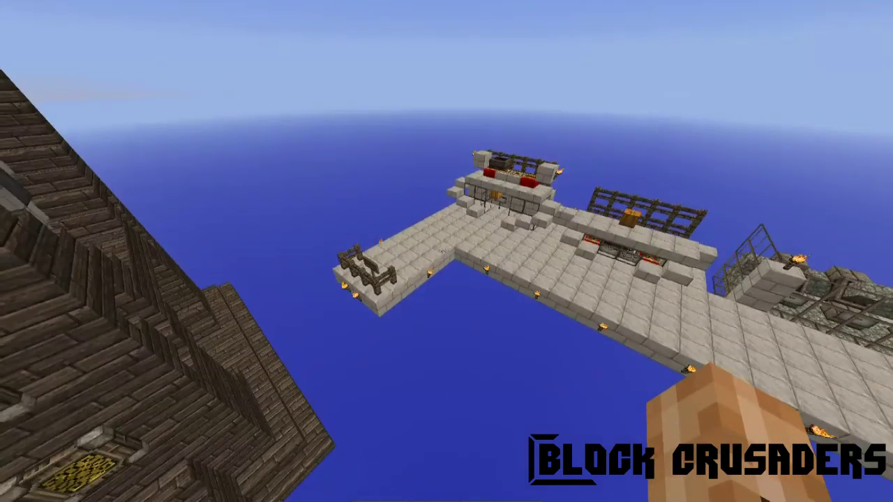
key("d")
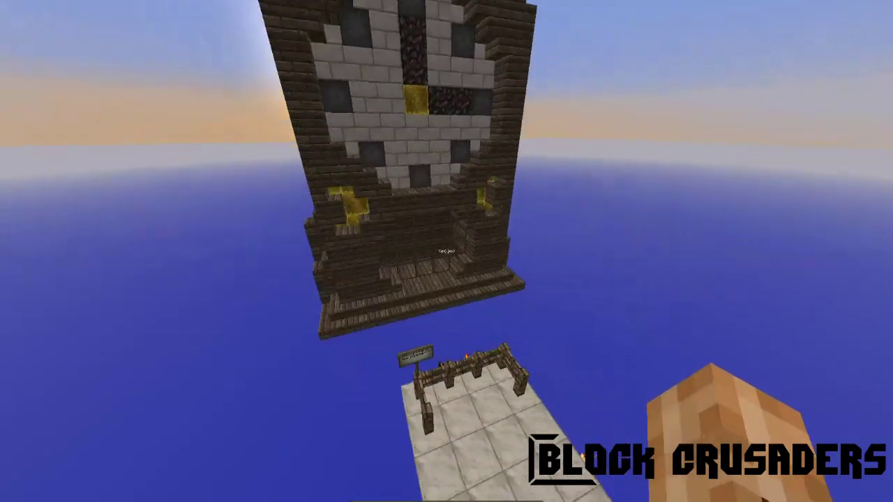
key("shift")
key("w")
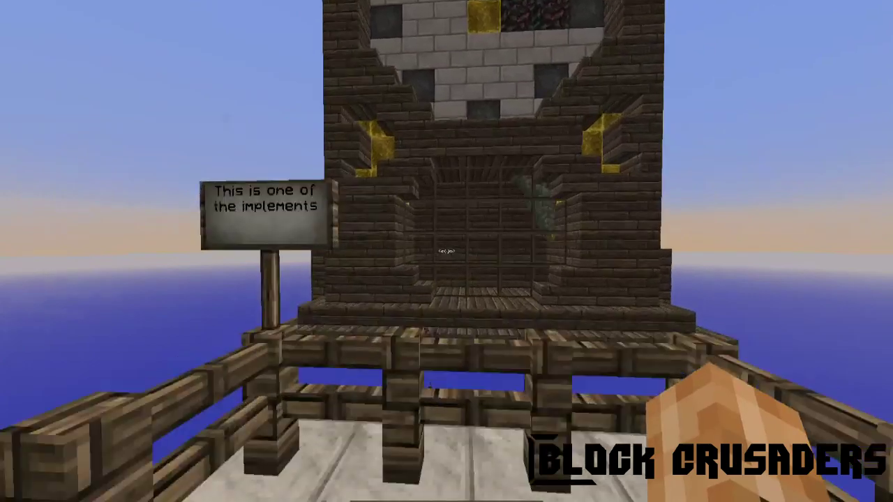
- Walk back along the stone platform past the displays, then pause the game
key("w")
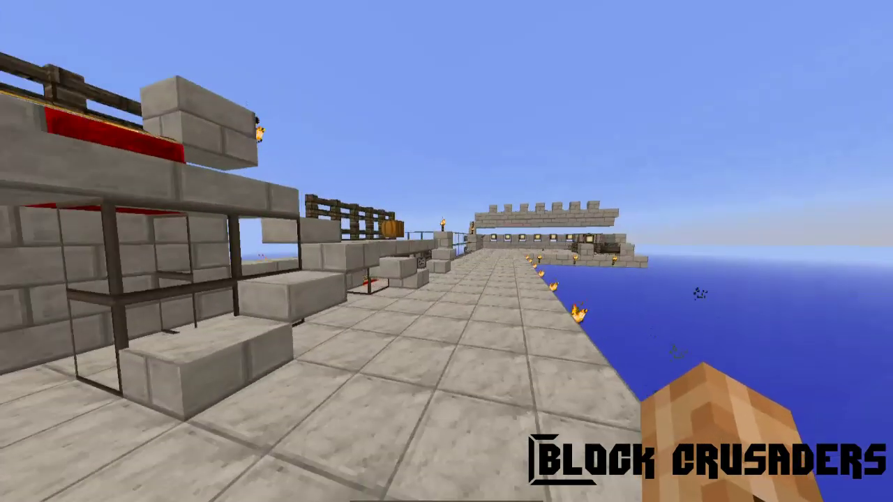
key("w")
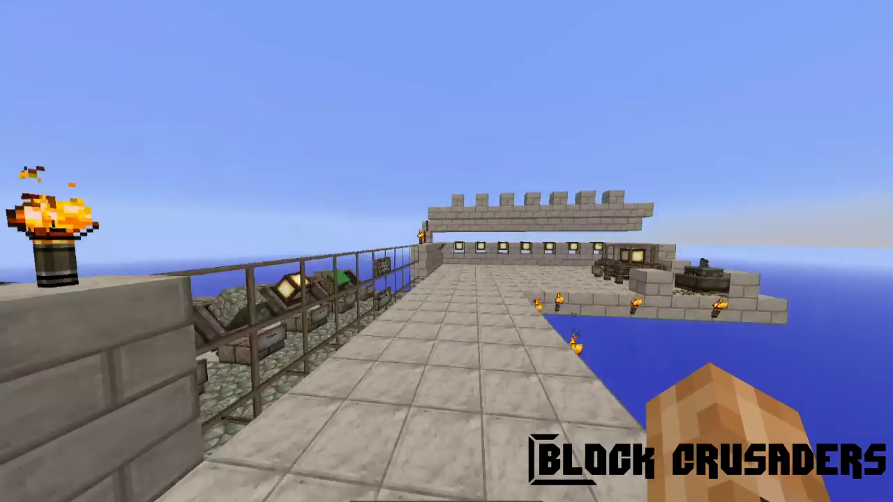
key("w")
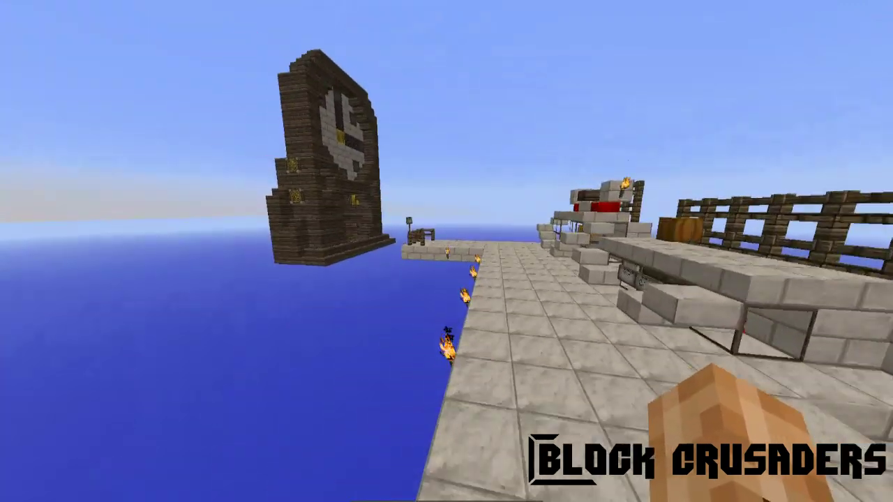
key("w")
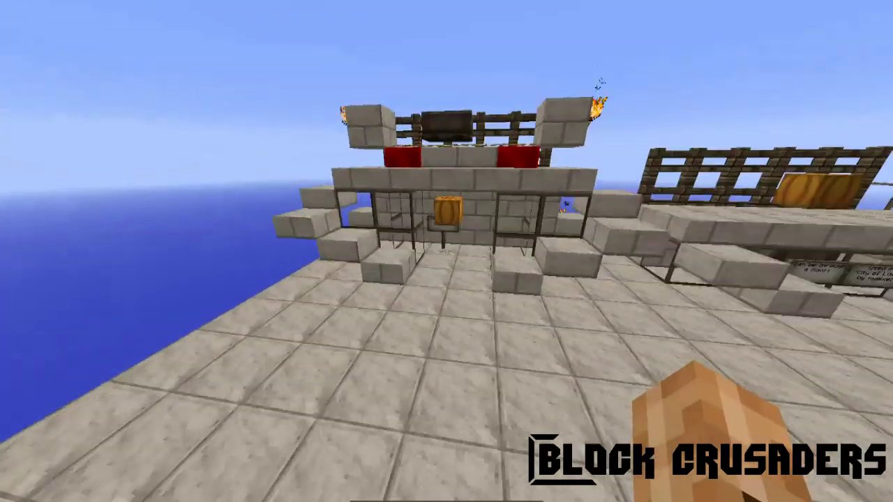
key("Escape")
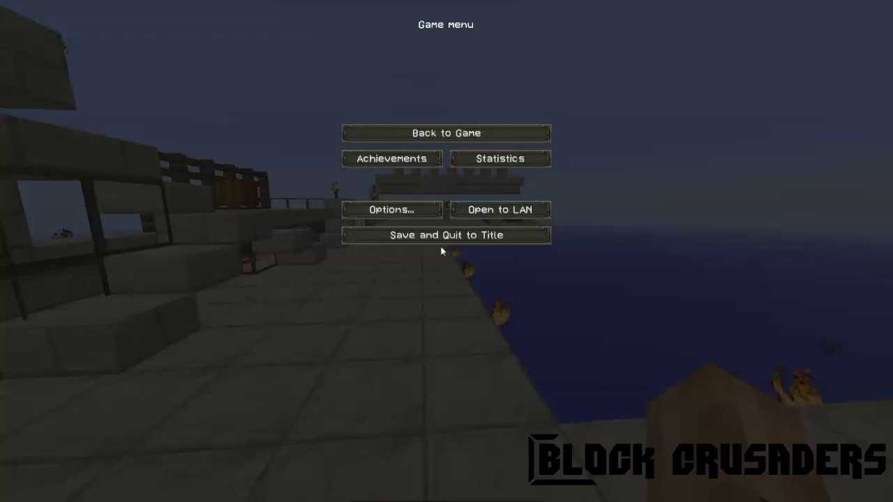
- Save and quit this world, load the Island Narfax - Copy world and fly down to a grassy forest clearing
left_click(448, 237)
left_click(443, 174)
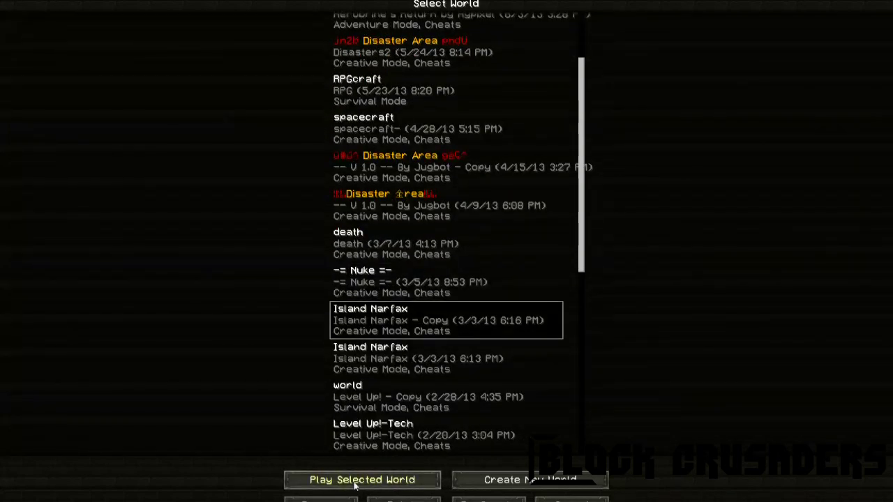
left_click(349, 482)
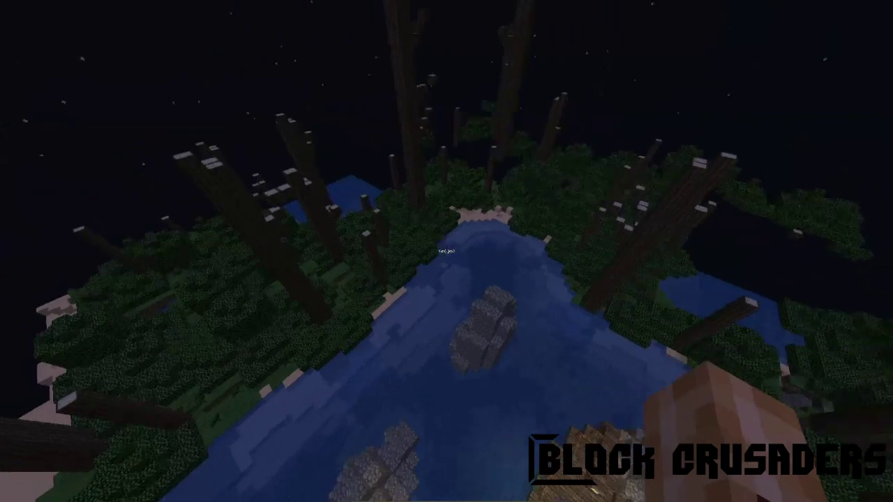
key("w")
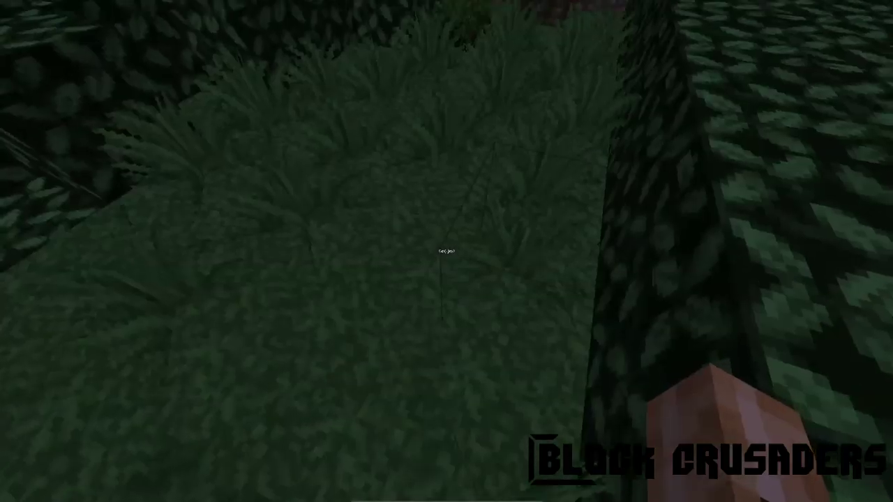
- Take cobblestone from the creative inventory into the first hotbar slot
key("e")
left_click(358, 172)
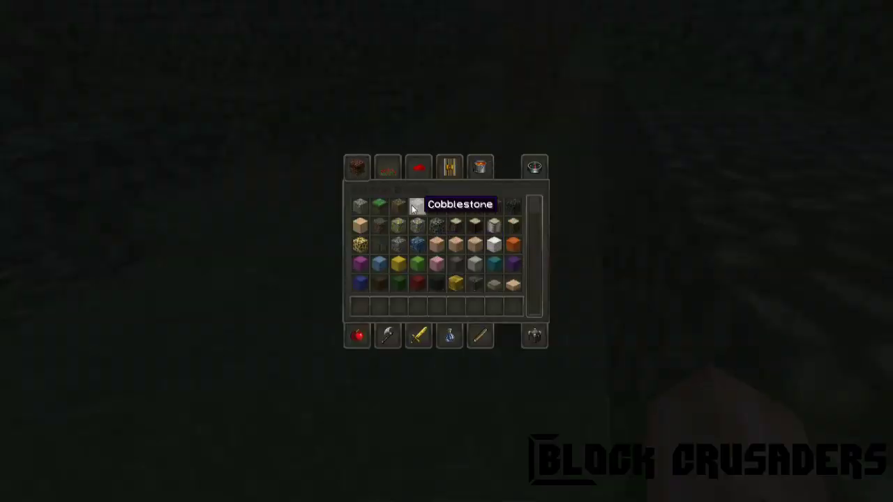
left_click(358, 312)
key("e")
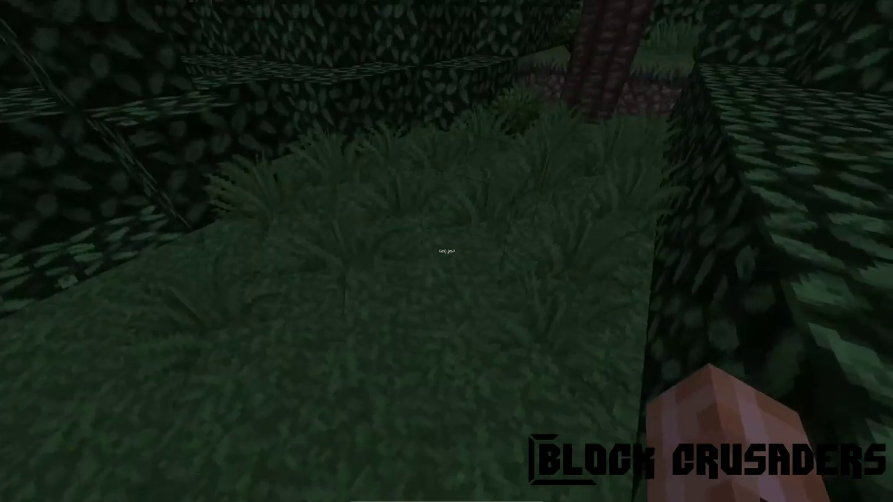
- Build a four-block-long cobblestone row on the grass with one raised cobblestone block at each end
key("1")
right_click(446, 251)
right_click(447, 251)
right_click(447, 251)
right_click(446, 252)
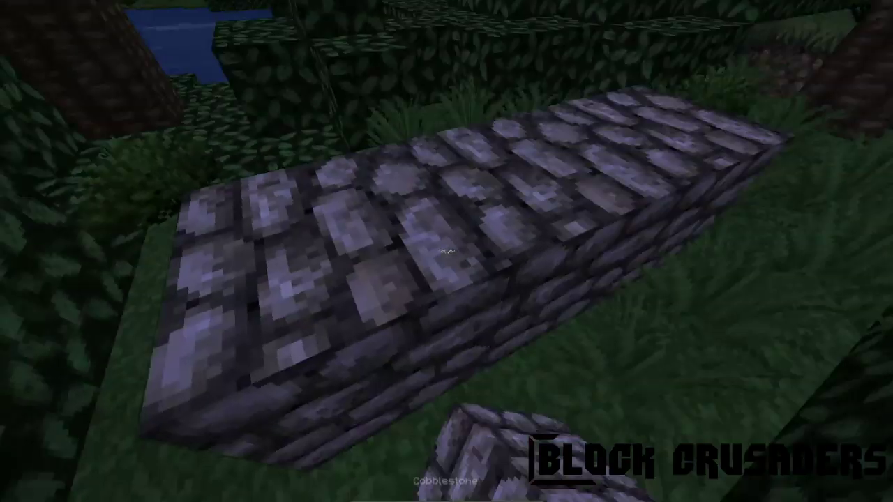
right_click(447, 251)
left_click(446, 251)
right_click(447, 251)
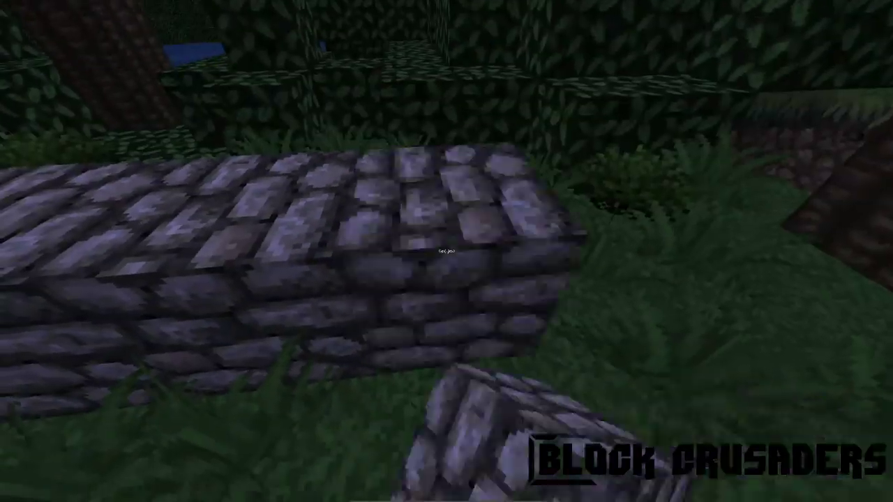
right_click(446, 252)
key("space")
- Stock the hotbar with powered rails, levers and a Minecart with Furnace, and lay two powered rails between the raised blocks
key("e")
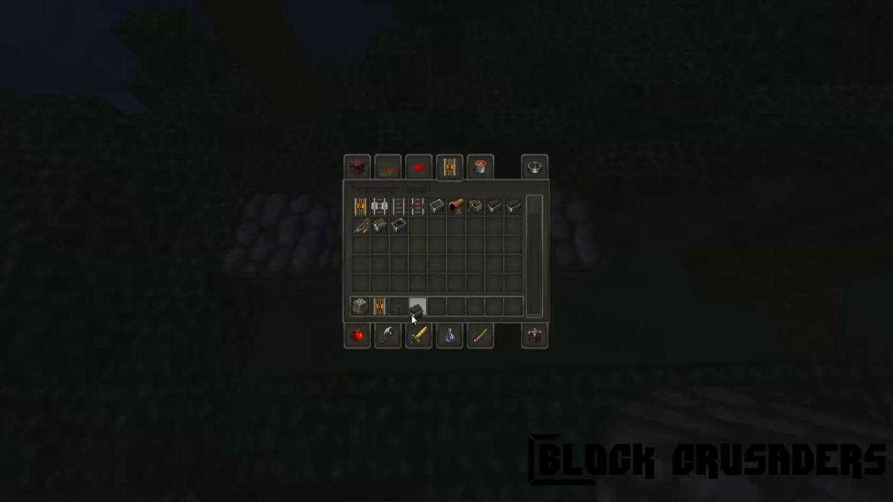
key("e")
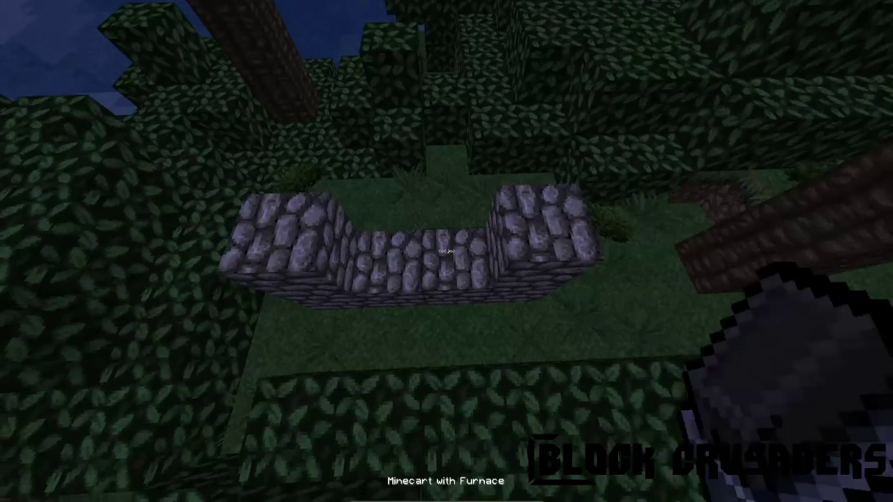
key("w")
scroll(447, 251, "down", 1)
right_click(446, 251)
key("d")
right_click(446, 251)
scroll(447, 251, "down", 2)
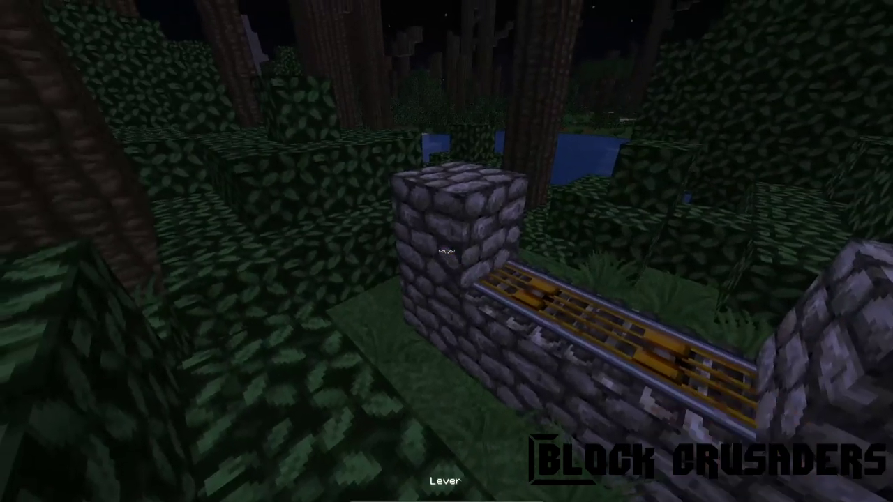
- Attach a lever to the raised end block and place the Minecart with Furnace on the powered rails
right_click(447, 251)
key("a")
scroll(446, 251, "up", 3)
right_click(447, 251)
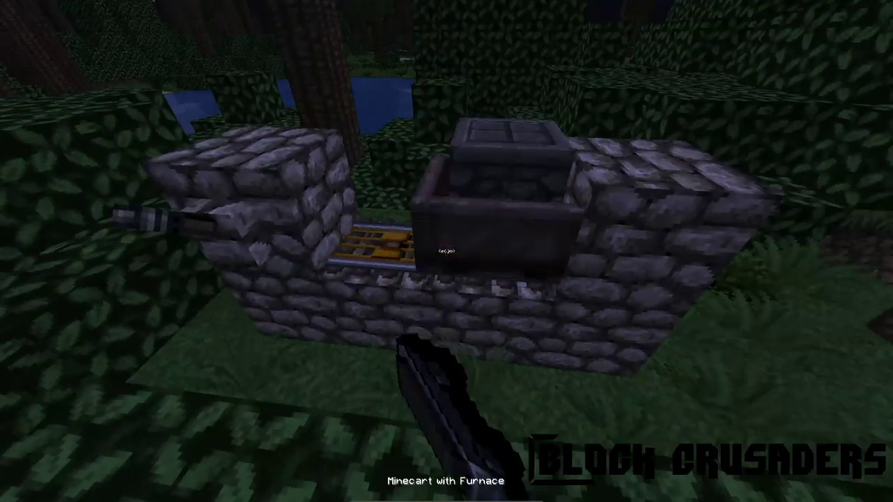
key("d")
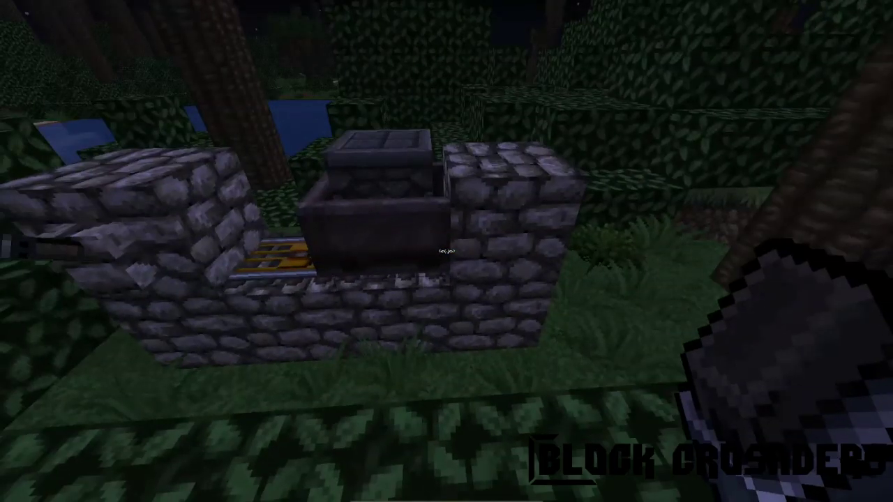
- Save and quit the world to the title screen, then switch to the Windows desktop
key("Escape")
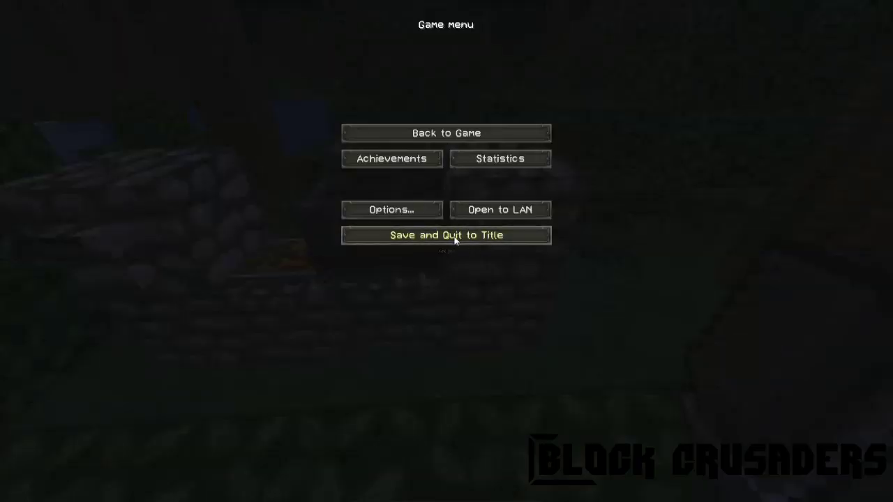
left_click(454, 237)
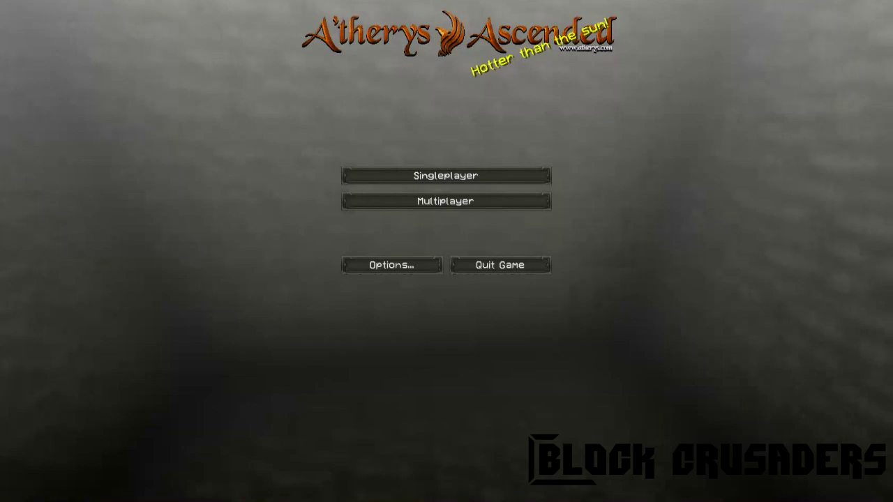
mouse_move(185, 499)
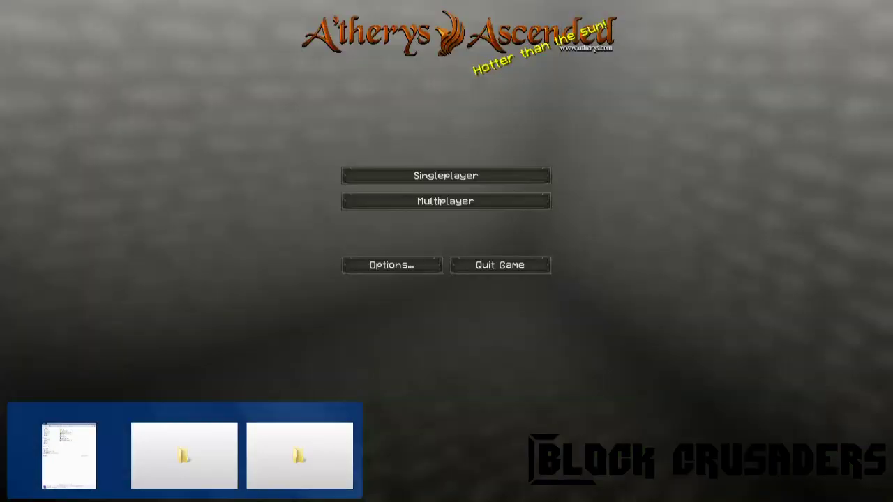
left_click(279, 501)
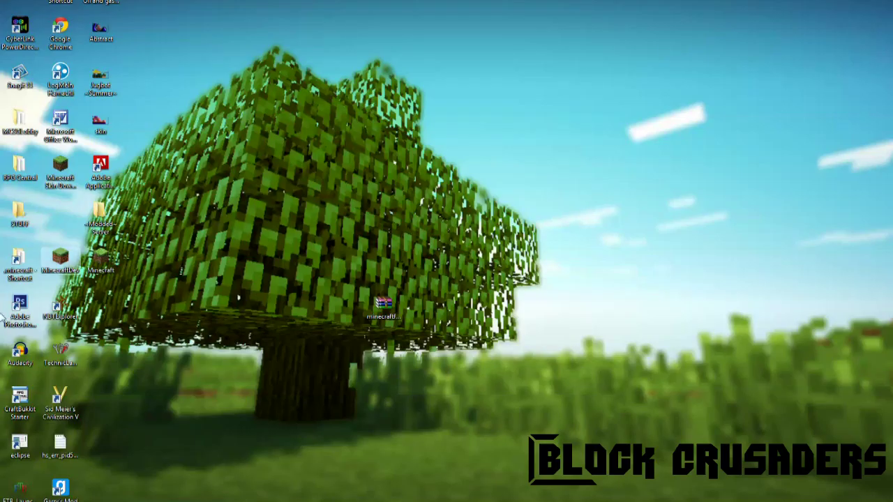
- Open the MC-edit folder on the USB DISK (J:) drive and launch mcedit
left_click(19, 501)
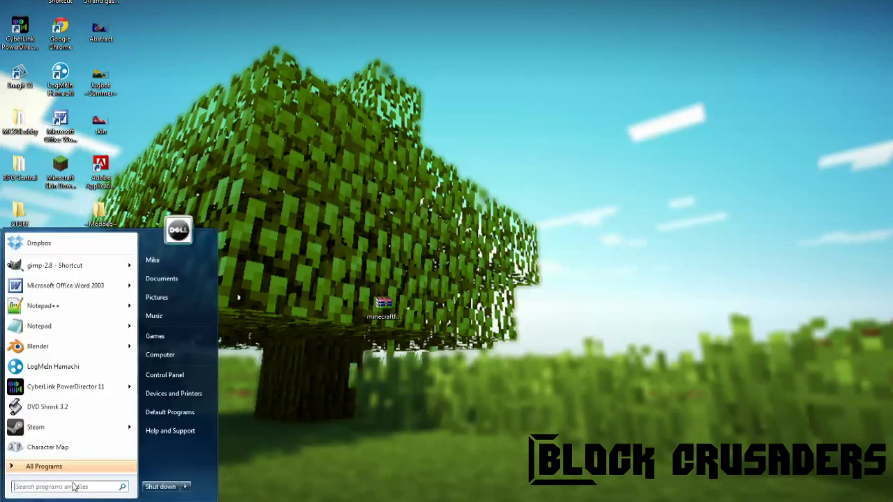
left_click(164, 353)
left_click(234, 156)
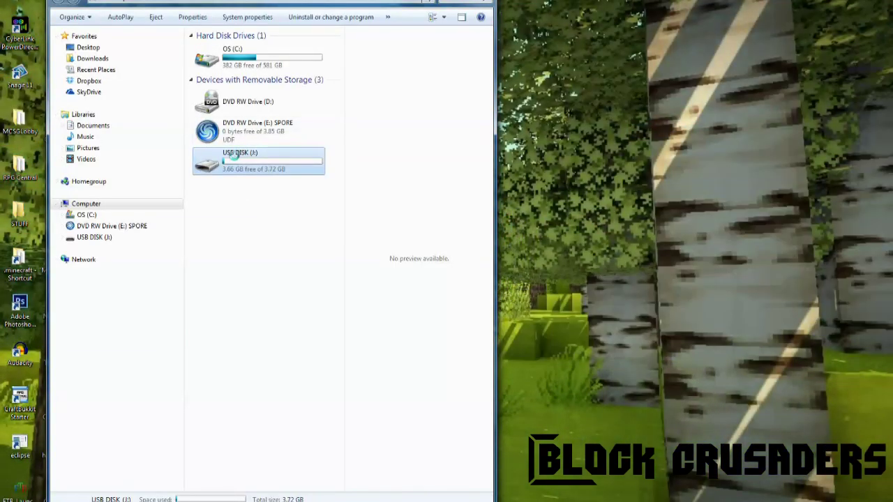
double_click(234, 157)
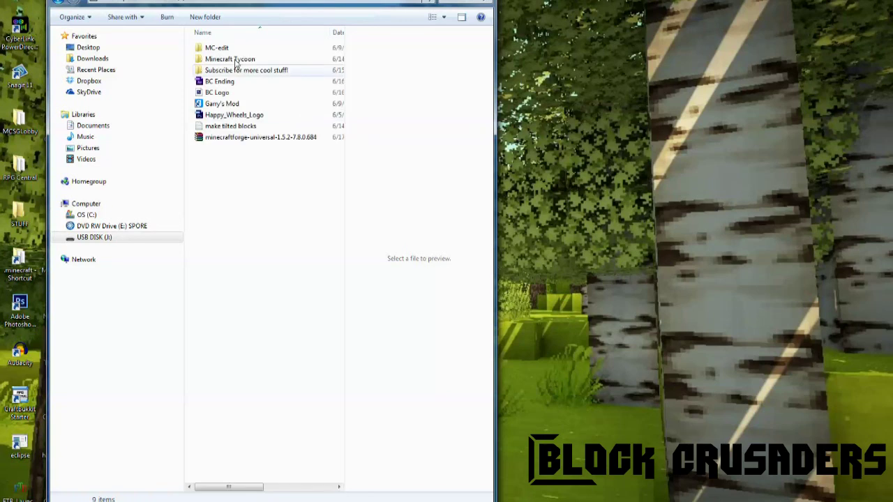
left_click(229, 50)
double_click(229, 53)
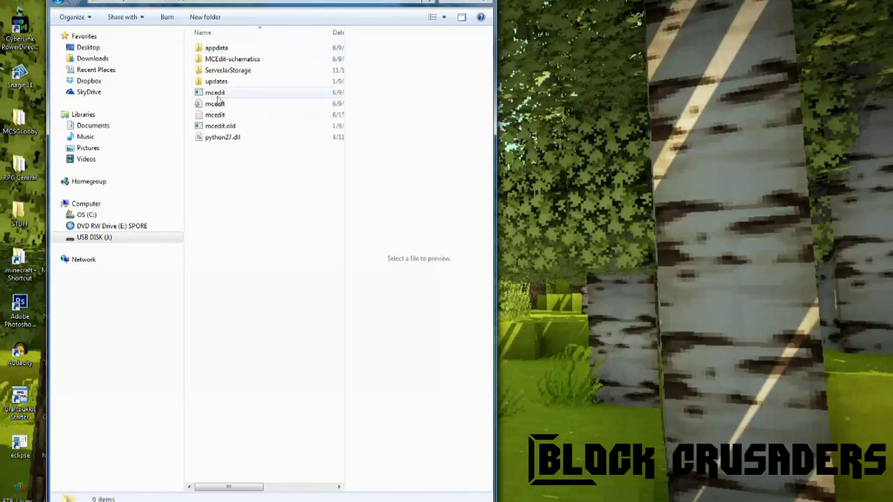
double_click(219, 93)
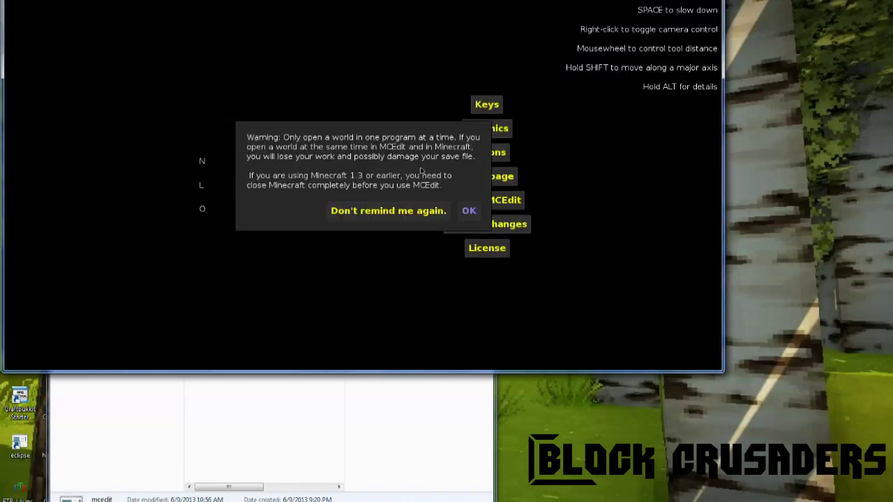
- Accept the MCEdit warning, maximize the window and load the Island Narfax (Island Narfax - Copy) world
left_click(472, 212)
left_click(677, 0)
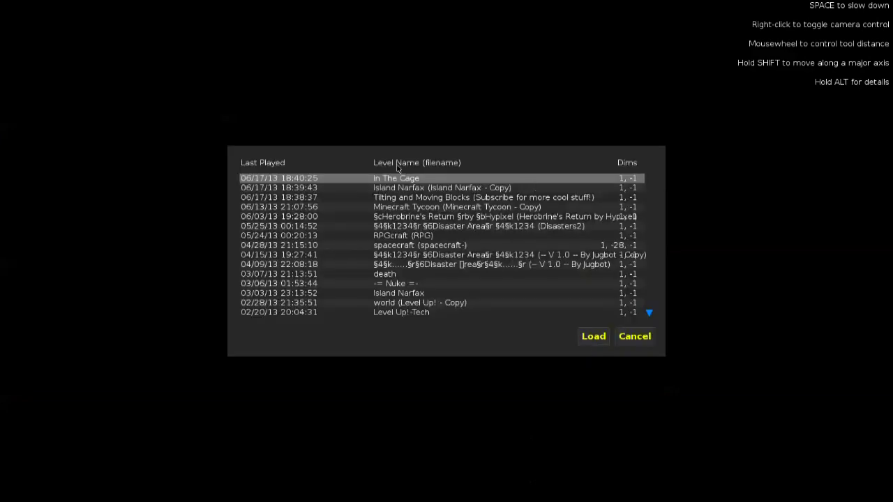
left_click(388, 190)
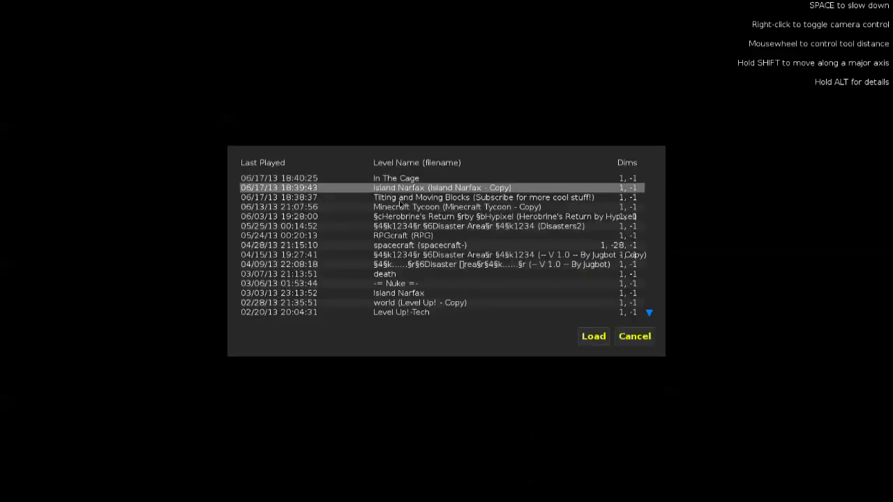
left_click(594, 338)
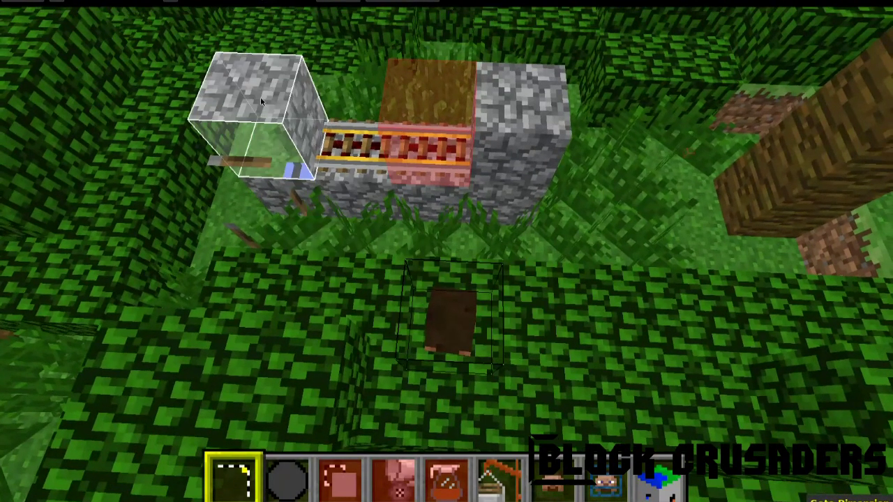
- Select the whole 1W x 4L x 2H cobblestone and rail build and export it as the schematic Furnace Hack
left_click_drag(260, 97, 511, 199)
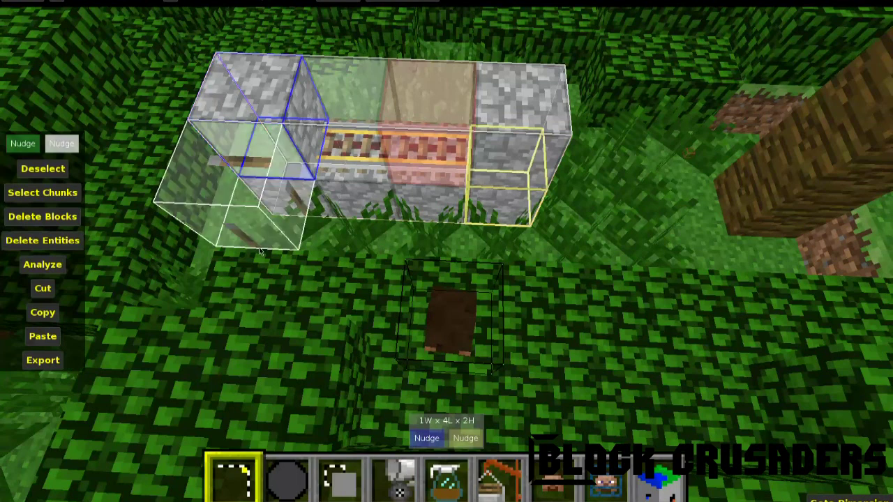
left_click(41, 361)
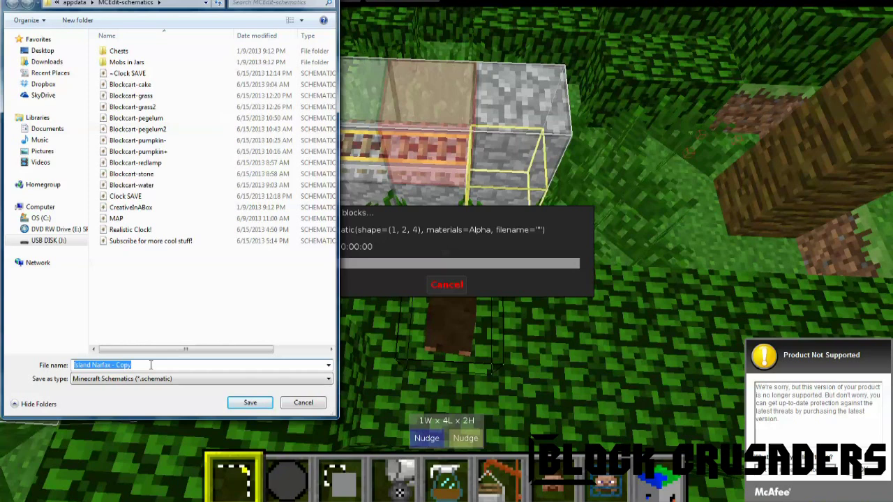
type("Furnace Hack")
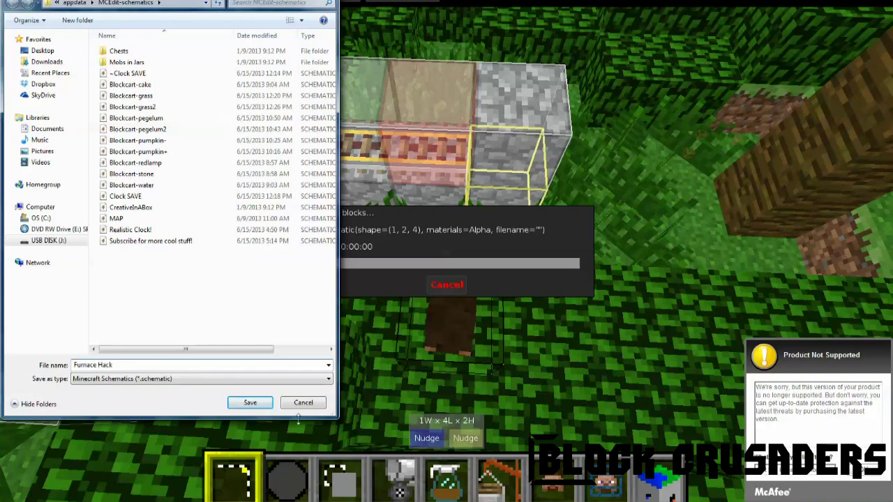
left_click(253, 403)
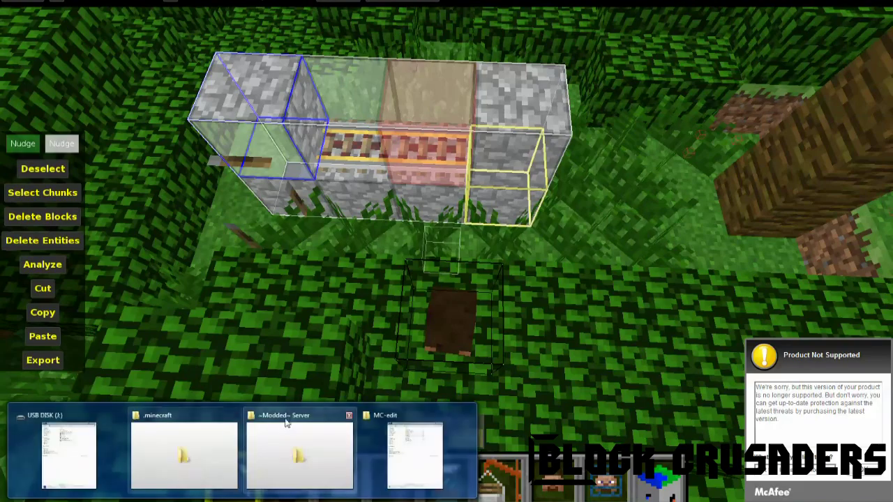
- Check the open folder windows, then return to the desktop and launch NBTExplorer
mouse_move(394, 444)
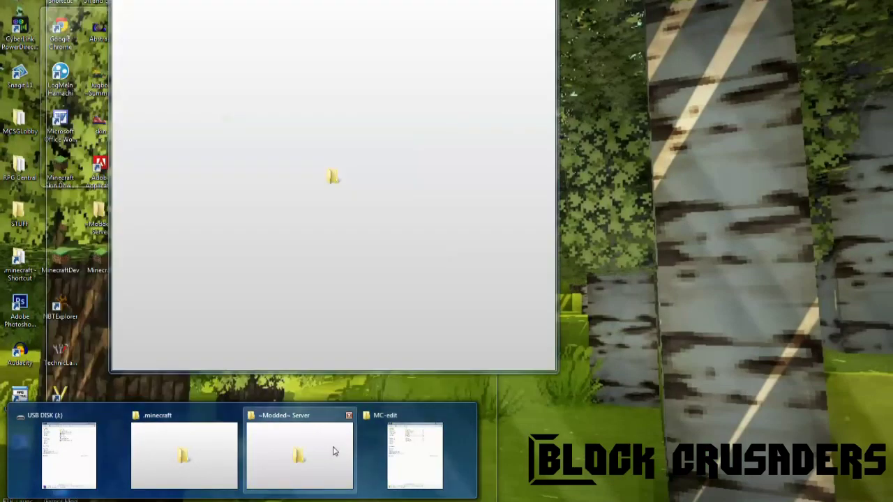
mouse_move(166, 441)
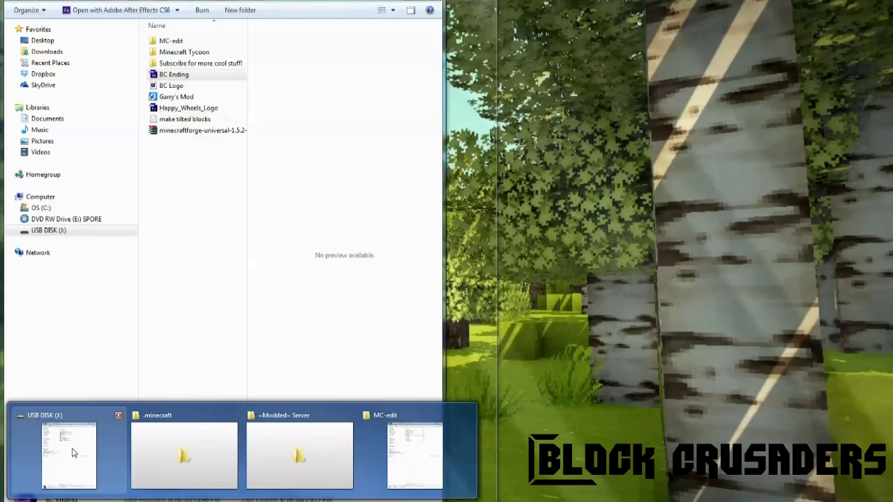
left_click(74, 453)
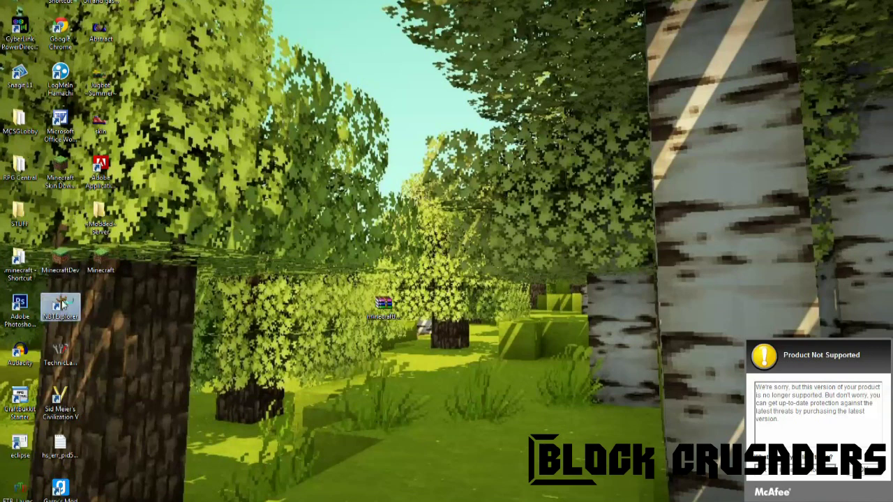
double_click(62, 301)
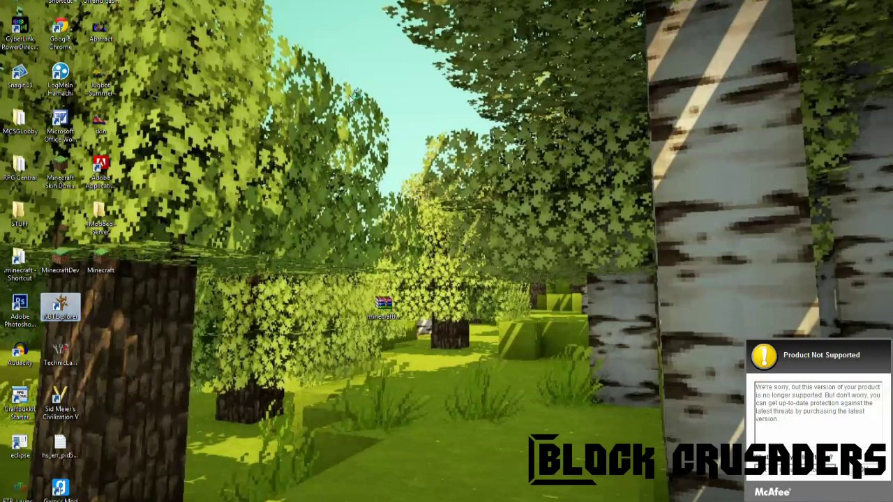
- Move the NBTExplorer desktop shortcut to the gap above MinecraftDev, and leave only one NBTExplorer window open
left_click_drag(63, 311, 56, 217)
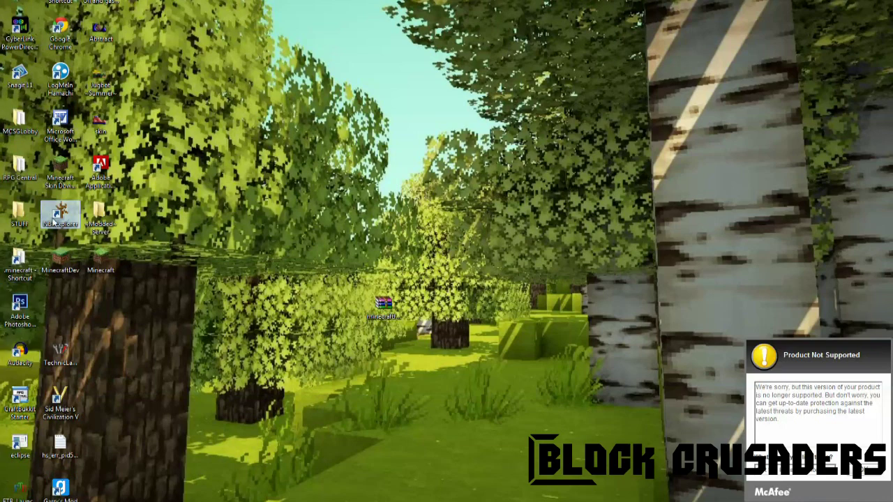
double_click(54, 221)
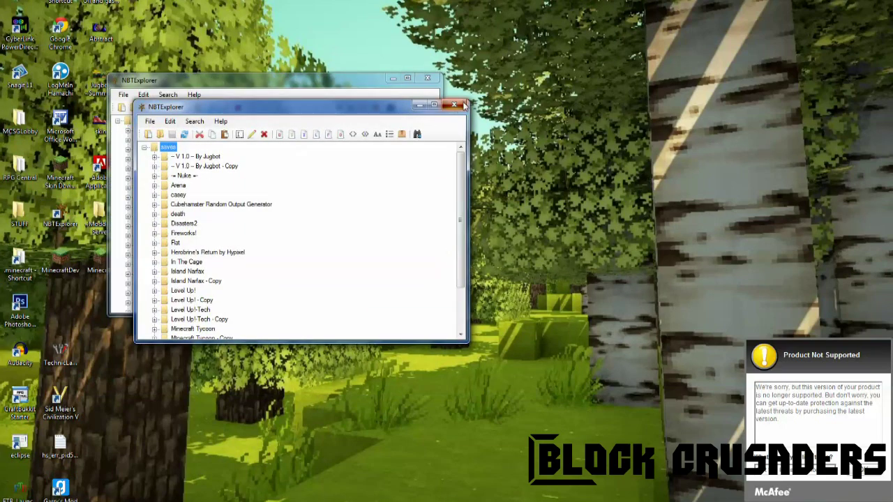
left_click(453, 105)
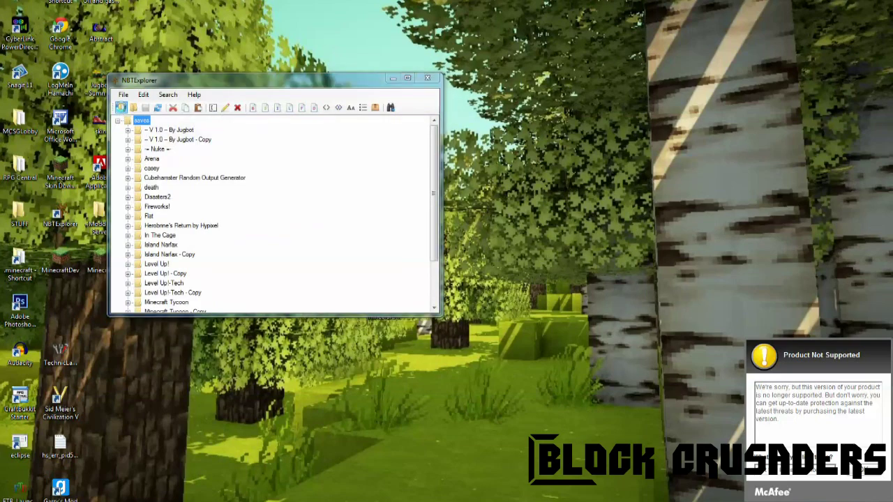
- Open the Furnace Hack schematic from the MC-edit > appdata > MCEdit-schematics folder on the USB disk
left_click(121, 109)
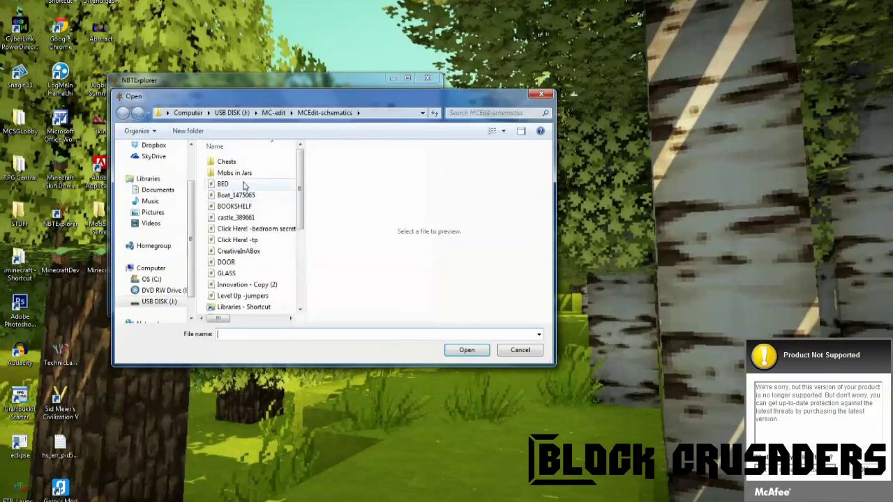
mouse_move(298, 195)
left_mouse_down()
mouse_move(298, 227)
mouse_move(298, 204)
left_mouse_up()
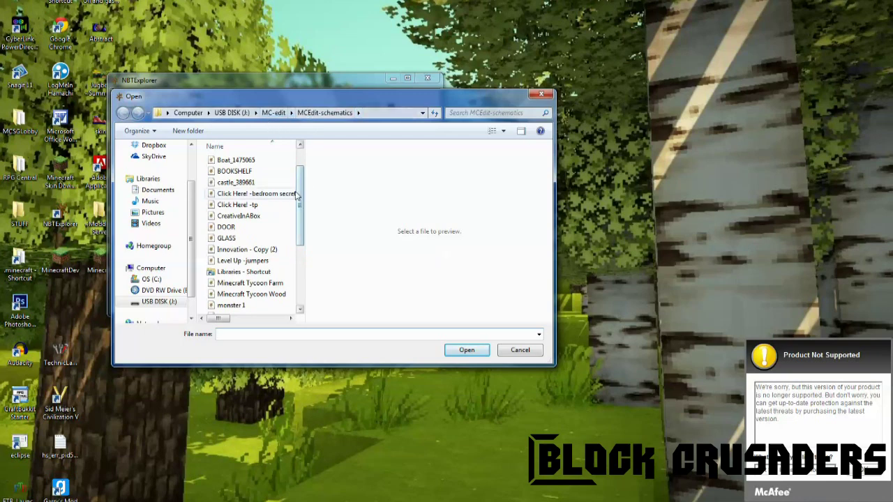
left_click_drag(299, 204, 303, 182)
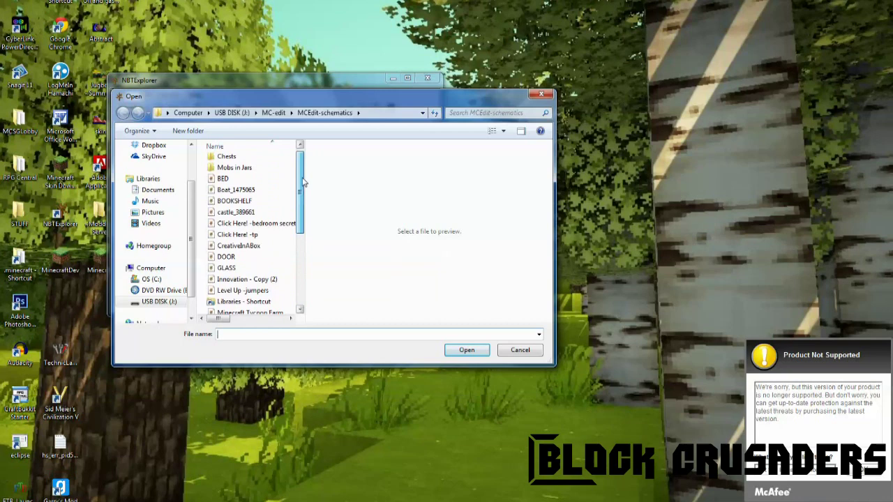
left_click(273, 112)
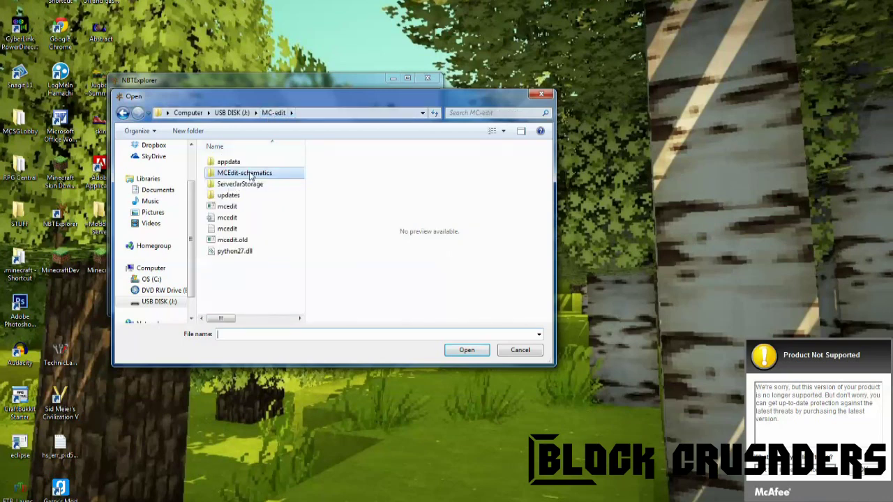
double_click(230, 162)
double_click(233, 172)
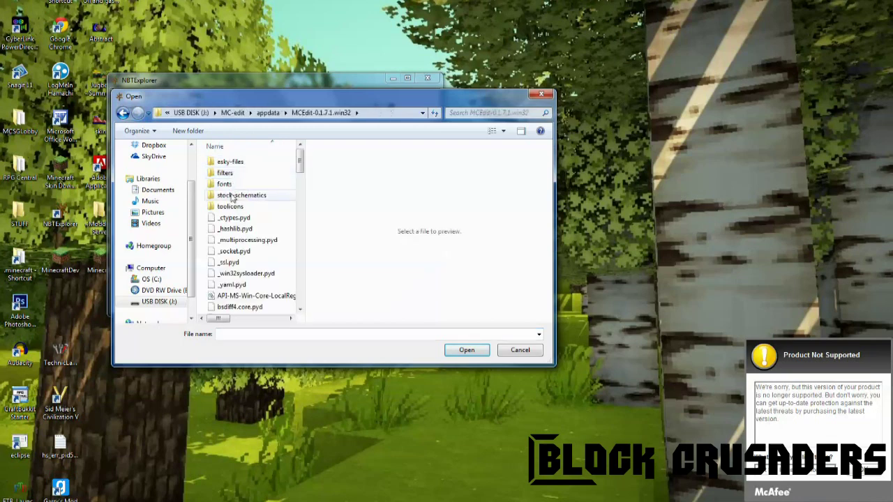
double_click(231, 199)
left_click(122, 113)
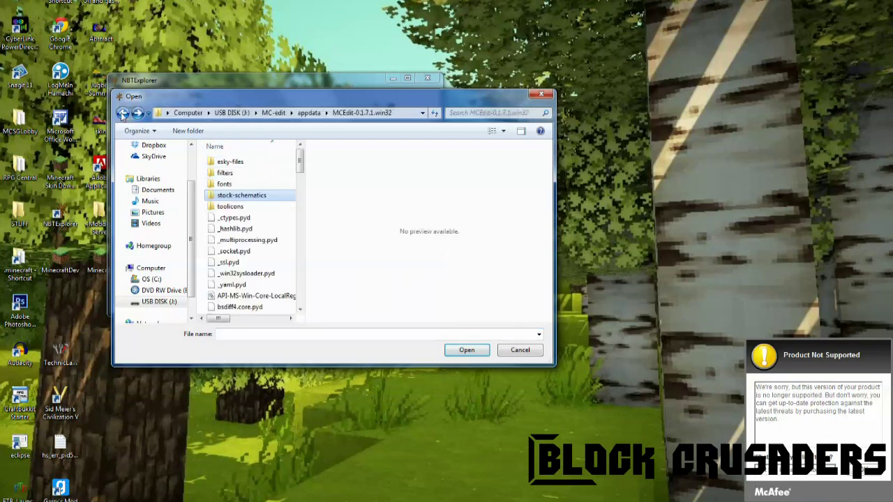
left_click(123, 112)
double_click(237, 184)
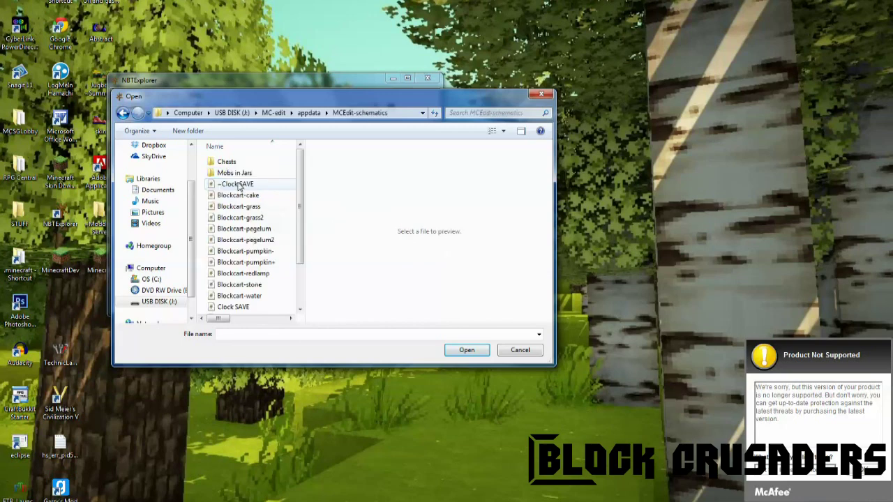
left_click_drag(300, 201, 301, 246)
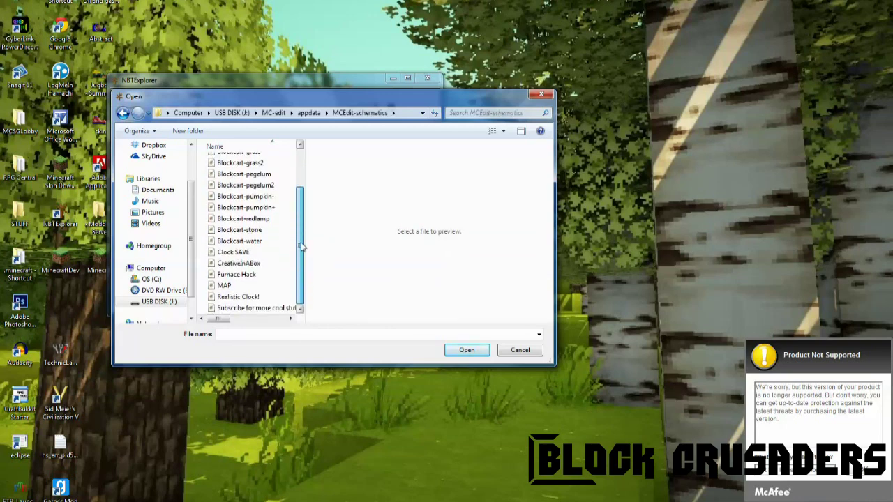
double_click(246, 275)
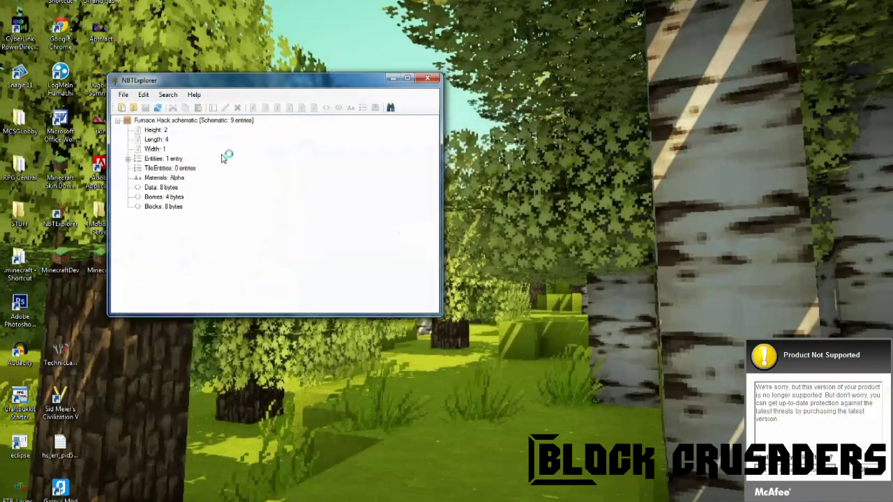
- Expand the Furnace Hack schematic's single entity to show its tags, and dock its window to the right half of the screen
left_click(129, 159)
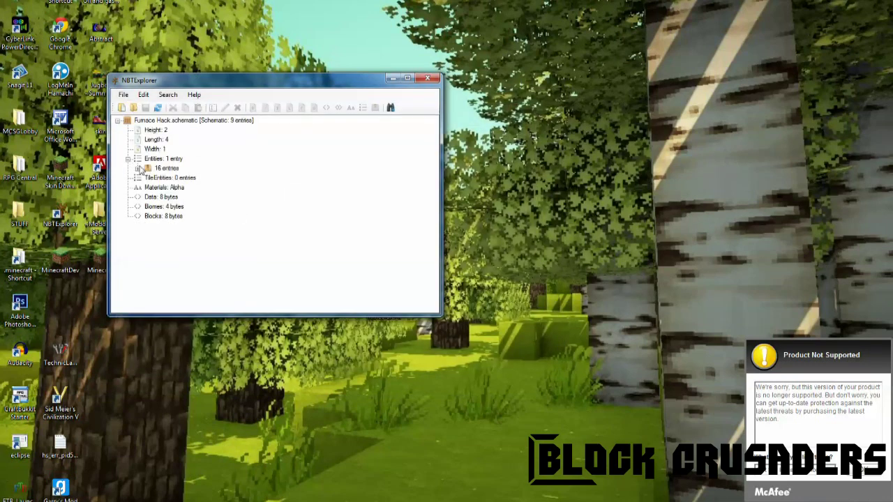
left_click(138, 170)
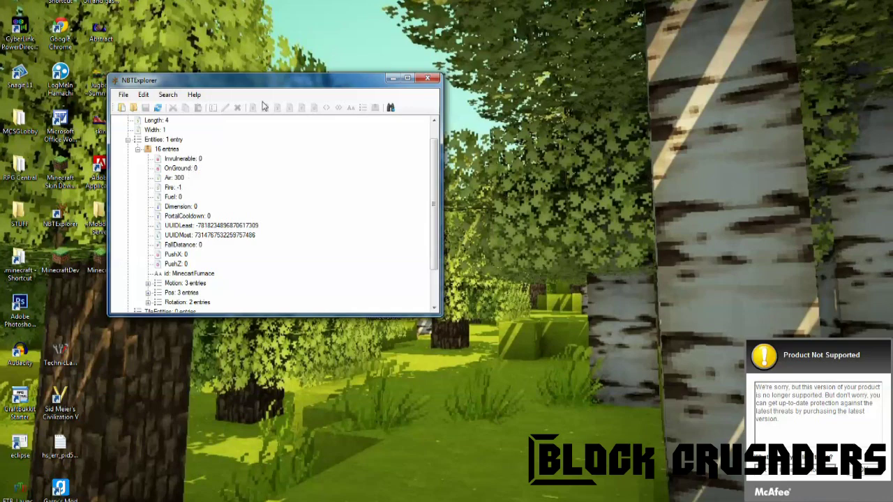
left_click_drag(312, 82, 892, 195)
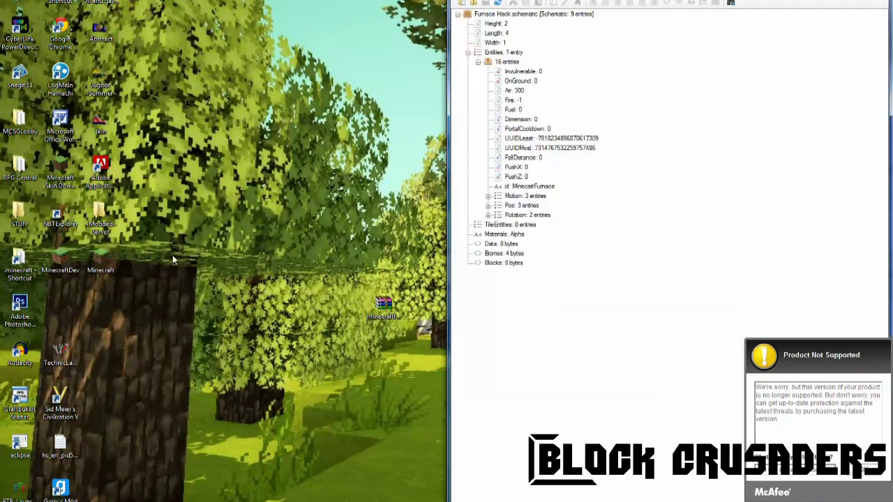
- Launch a second NBTExplorer window and open the Blockcart-grass schematic in it as a reference
double_click(69, 225)
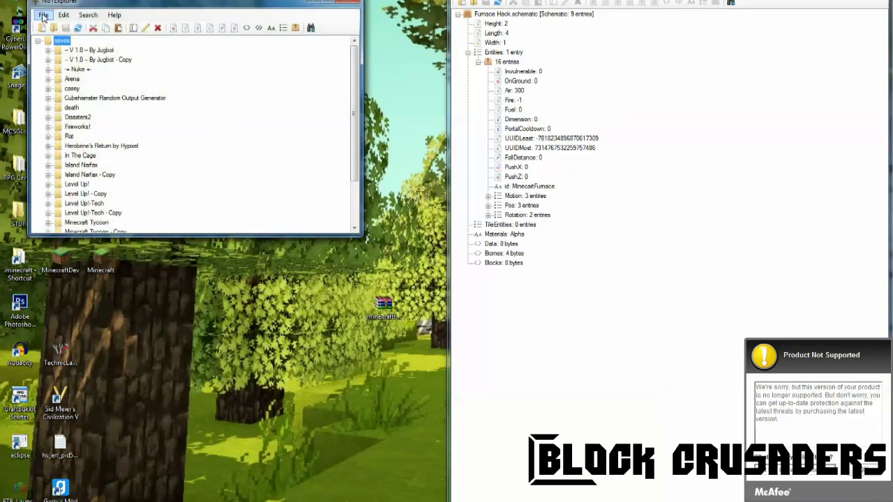
left_click(43, 15)
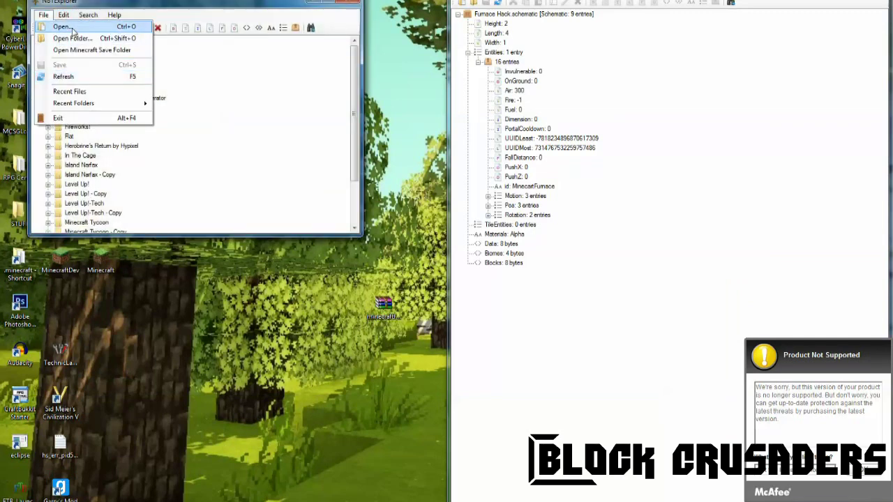
left_click(66, 28)
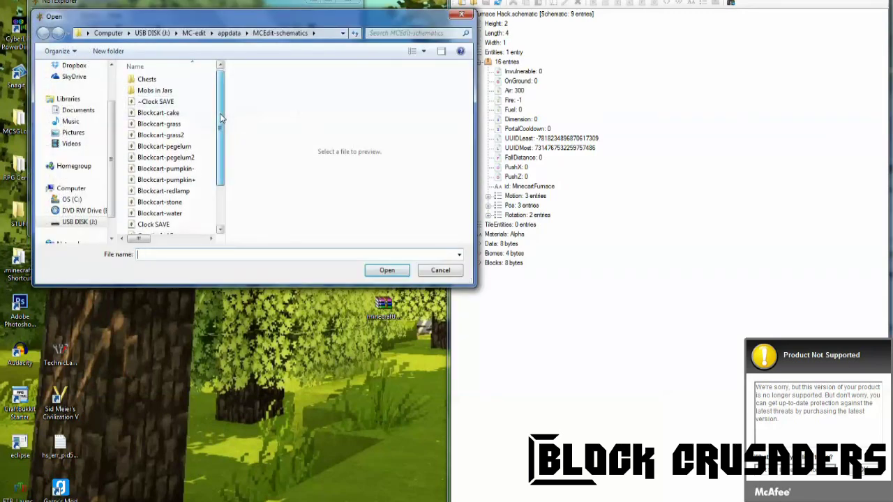
left_click_drag(223, 130, 222, 145)
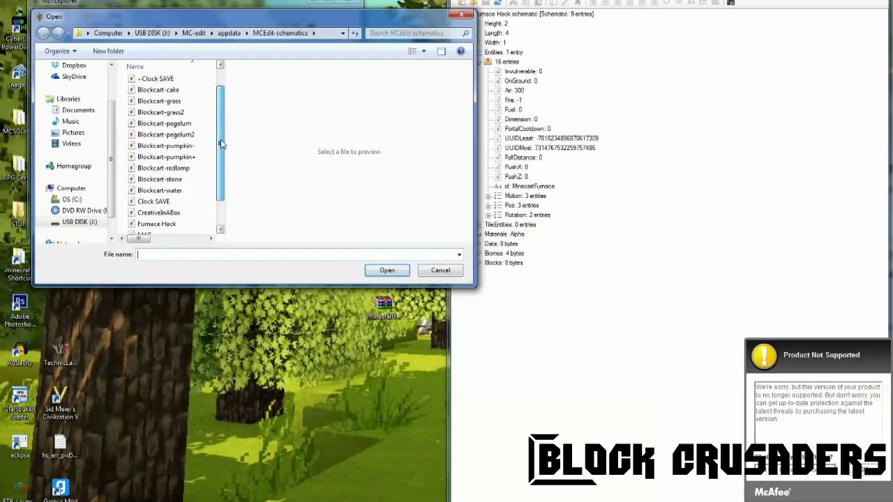
double_click(177, 103)
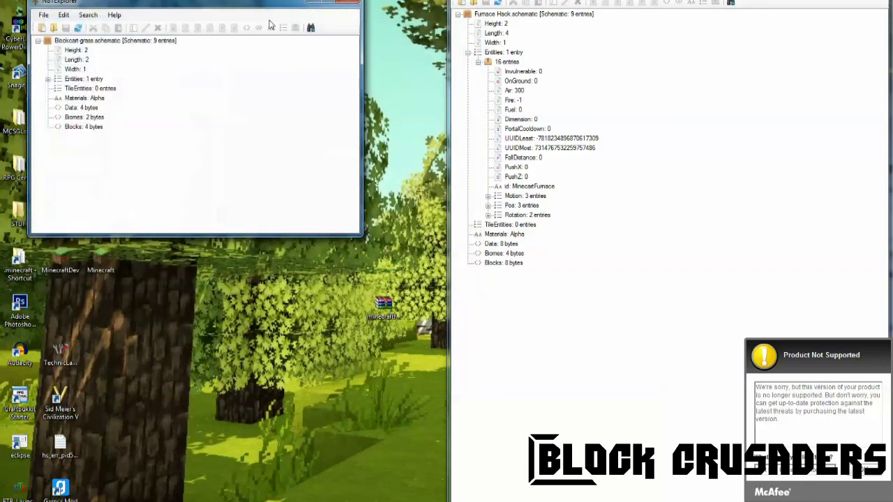
- Dock the Blockcart-grass window beside the Furnace Hack window and expand its single entity to show all its tags
left_click(327, 2)
left_click(17, 49)
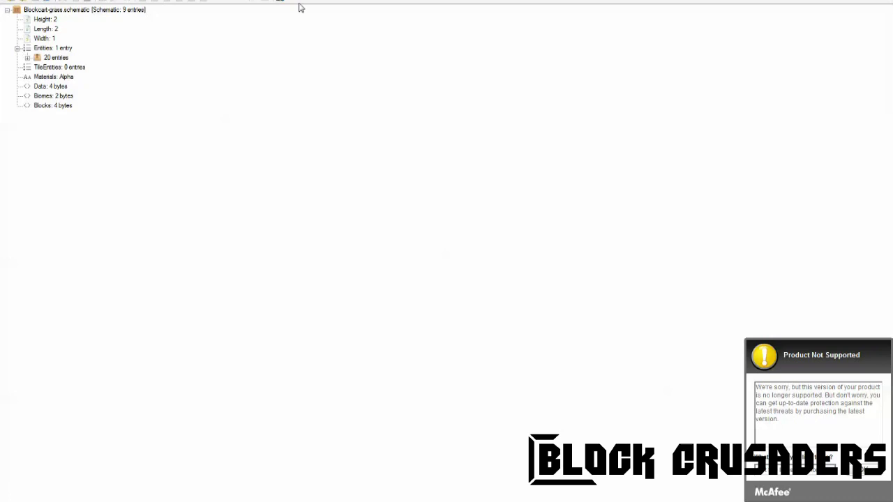
left_click_drag(419, 1, 1, 136)
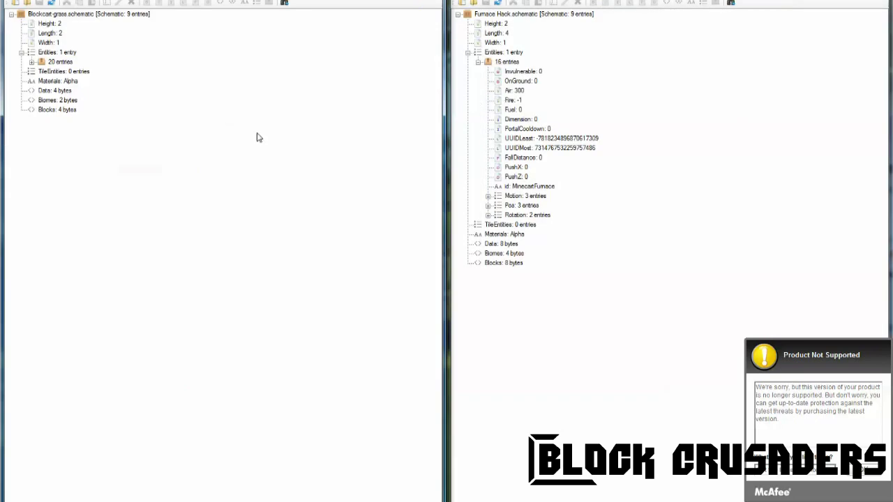
left_click(31, 63)
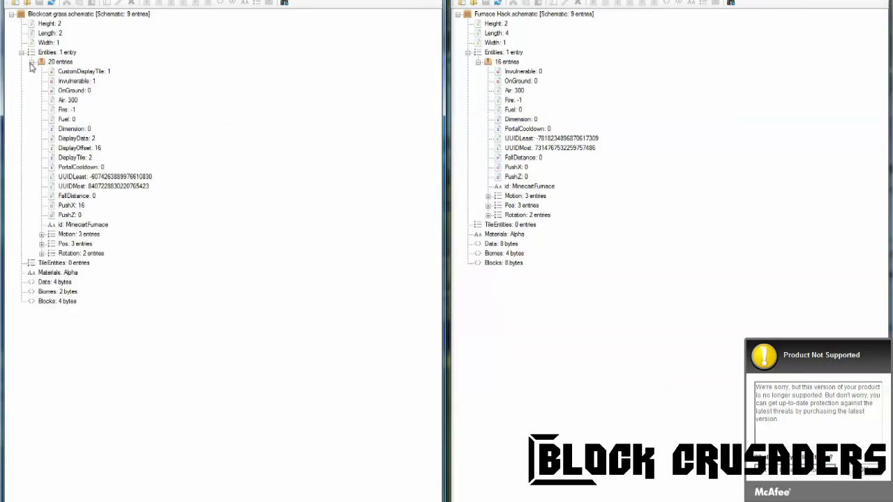
- Add a byte tag named CustomDisplayTile to the Furnace Hack entity, matching the reference schematic, and set its value to 1
left_click(104, 72)
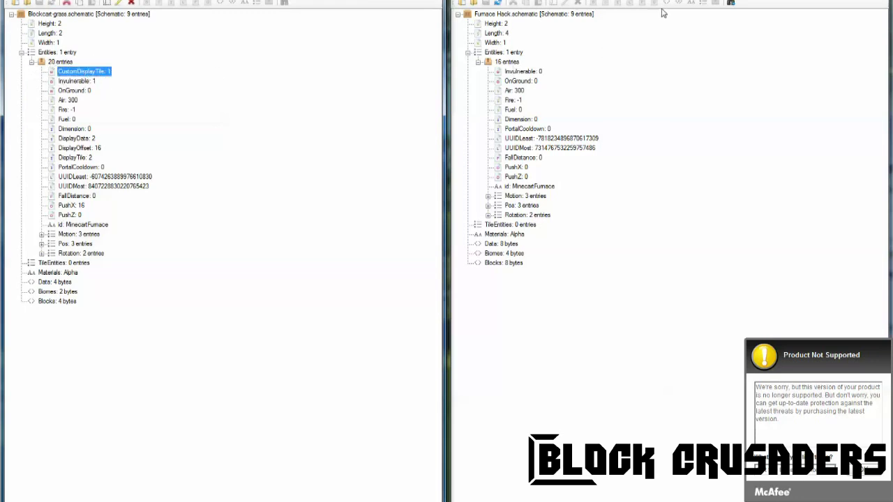
left_click(505, 63)
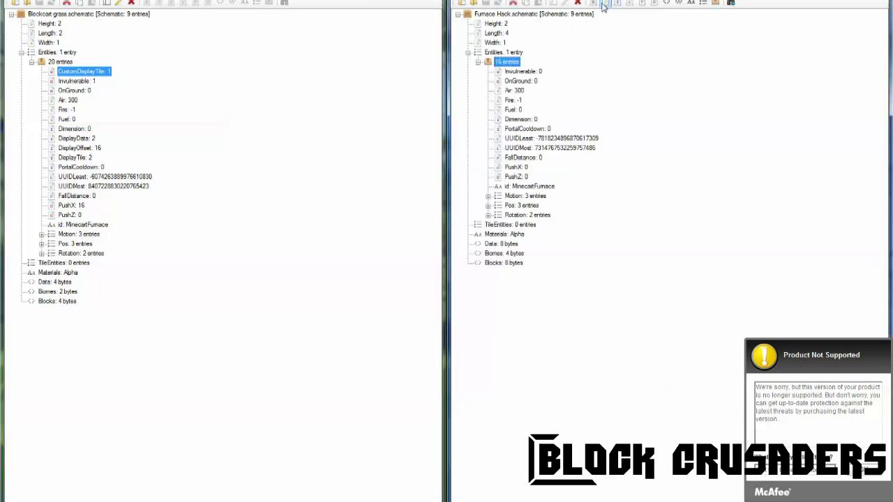
left_click(593, 4)
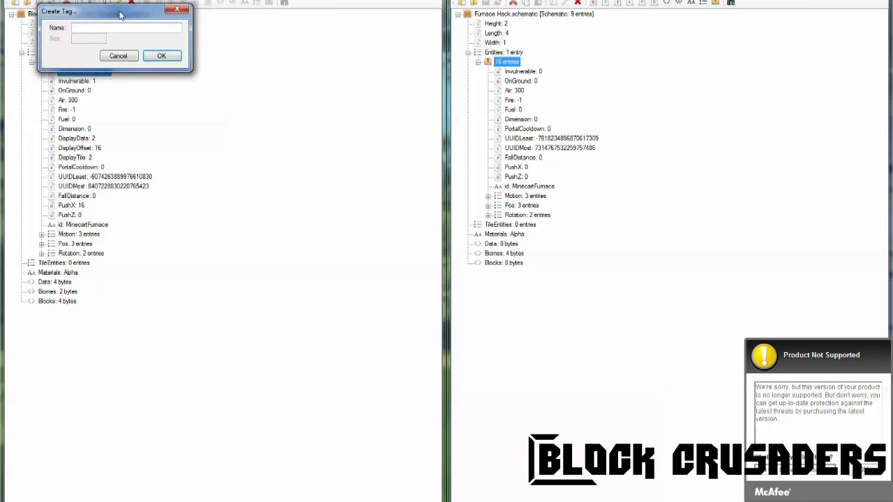
left_click_drag(120, 15, 127, 0)
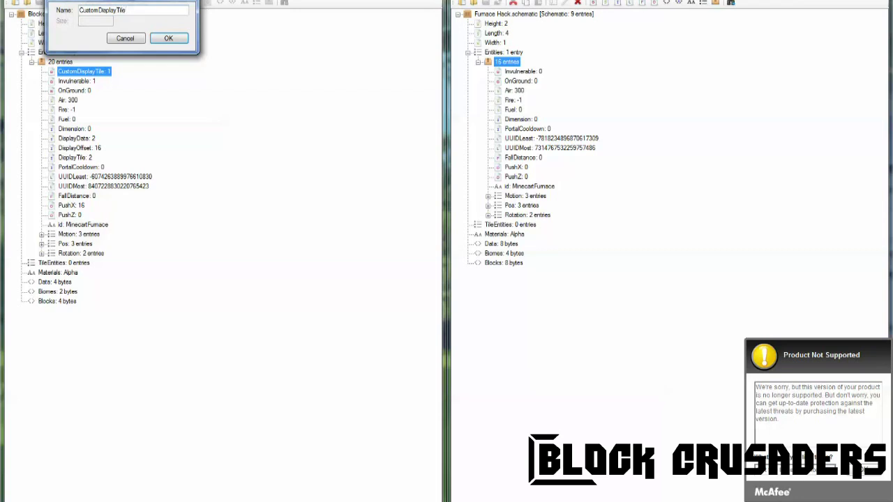
left_click(161, 37)
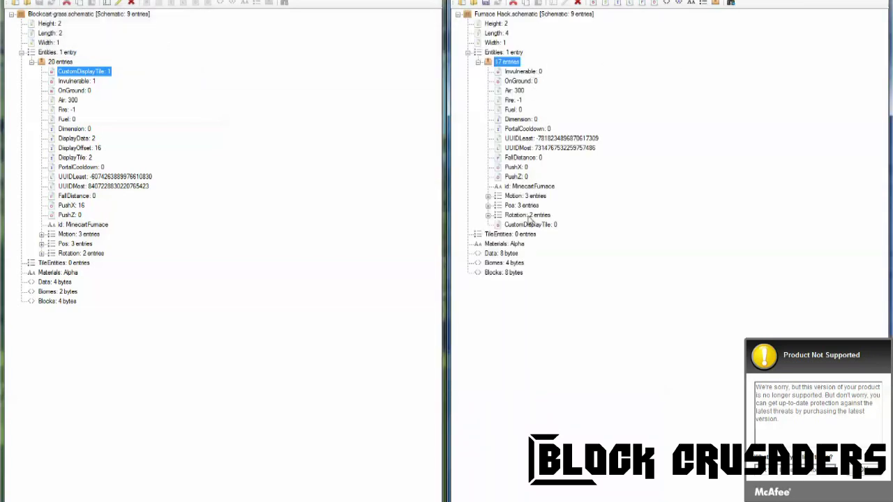
double_click(529, 224)
type("1")
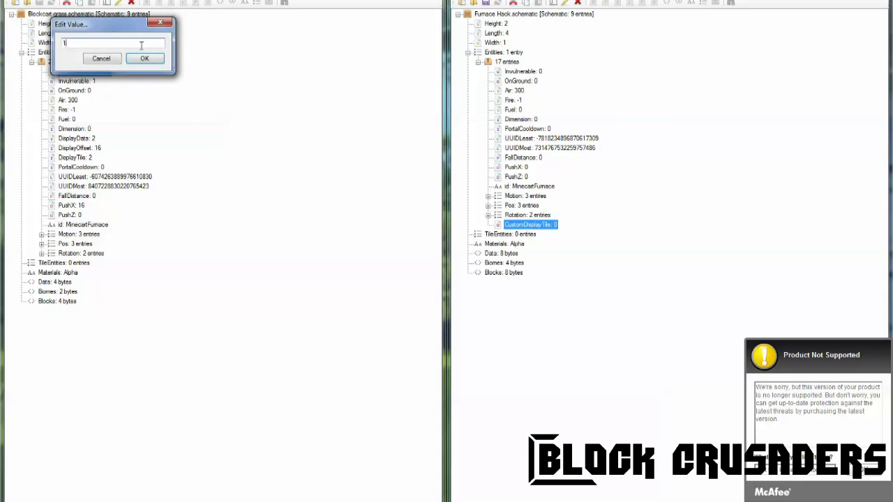
left_click(144, 58)
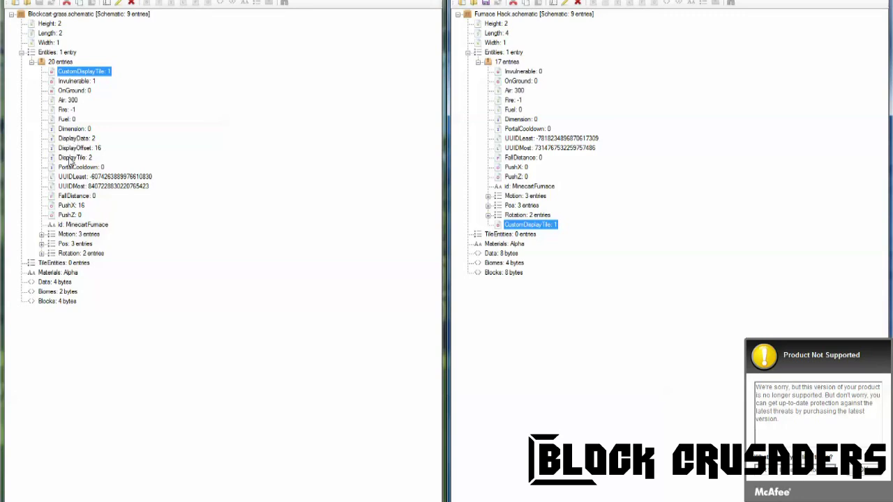
- Highlight DisplayTile, DisplayOffset and DisplayData in the reference schematic, and add an int tag named DisplayData to the Furnace Hack entity
left_click(70, 158)
left_click(77, 148, "shift")
left_click(76, 140, "shift")
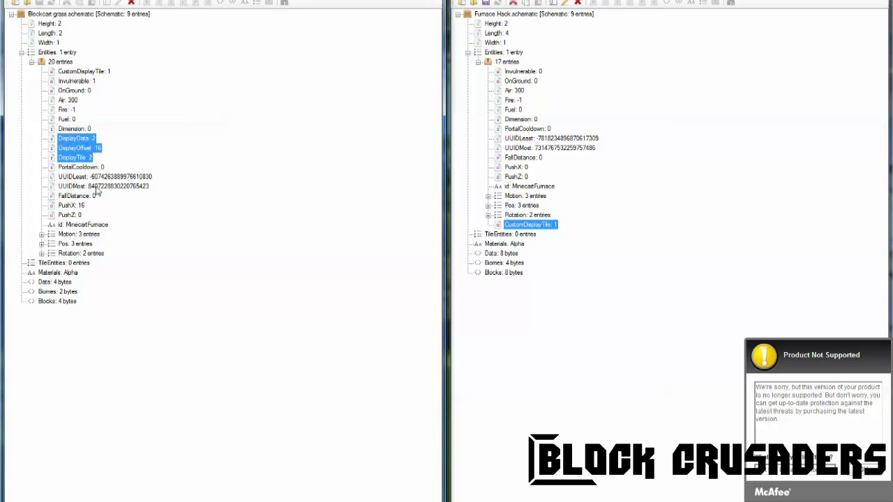
left_click(496, 63)
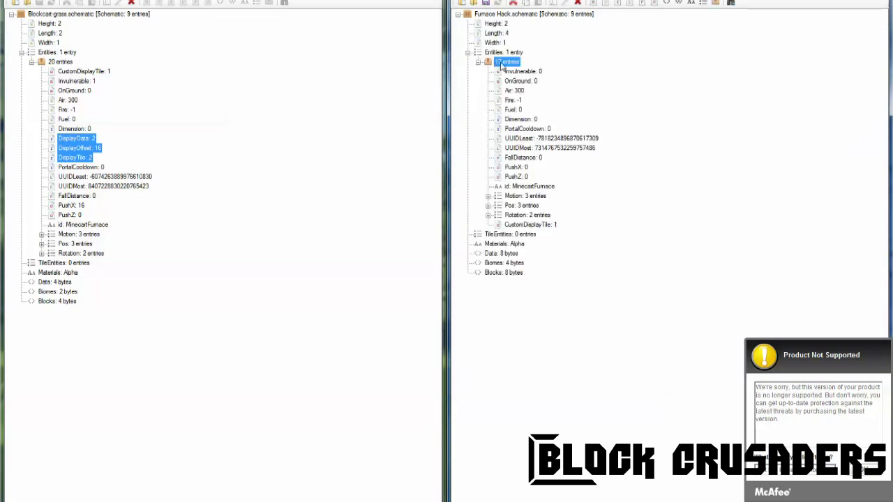
left_click(617, 3)
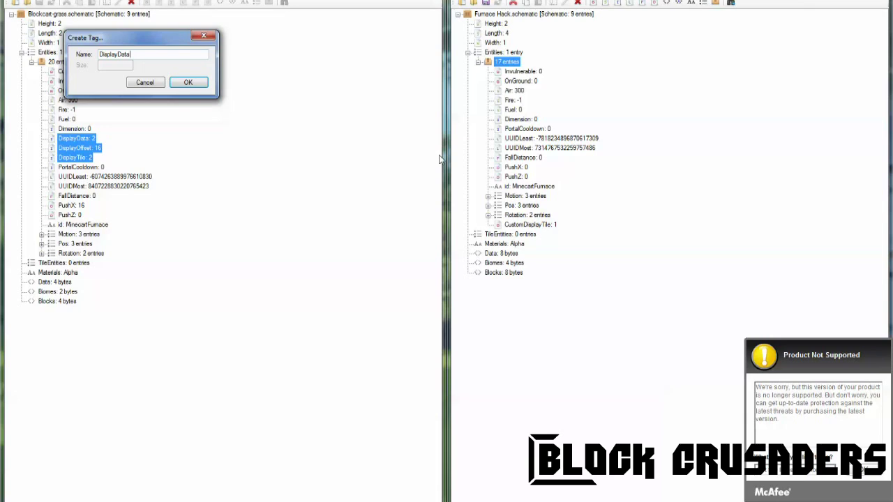
left_click(188, 83)
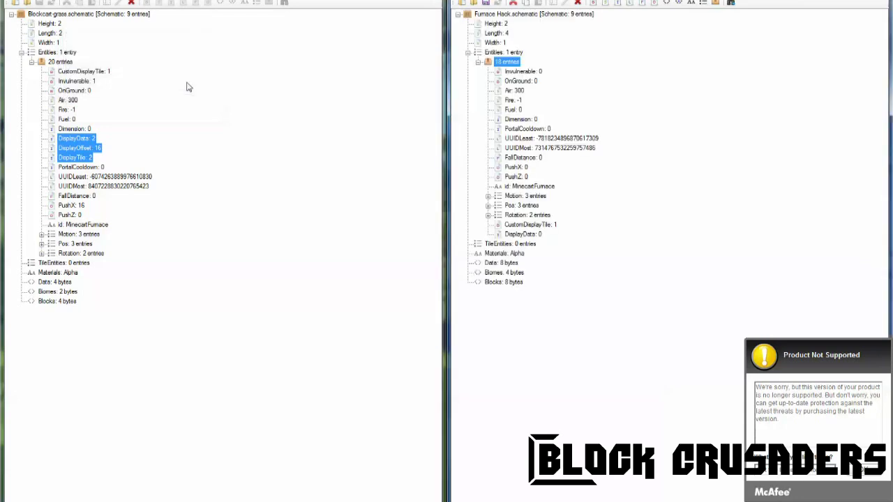
- Open the Furnace Hack entity's DisplayData value for editing, and switch to Chrome to bring up the Minecraft ID List page
double_click(523, 235)
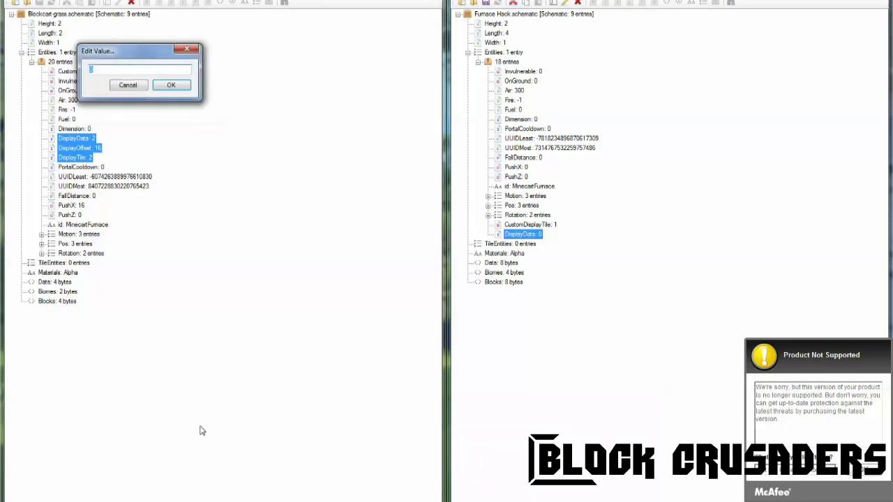
mouse_move(80, 501)
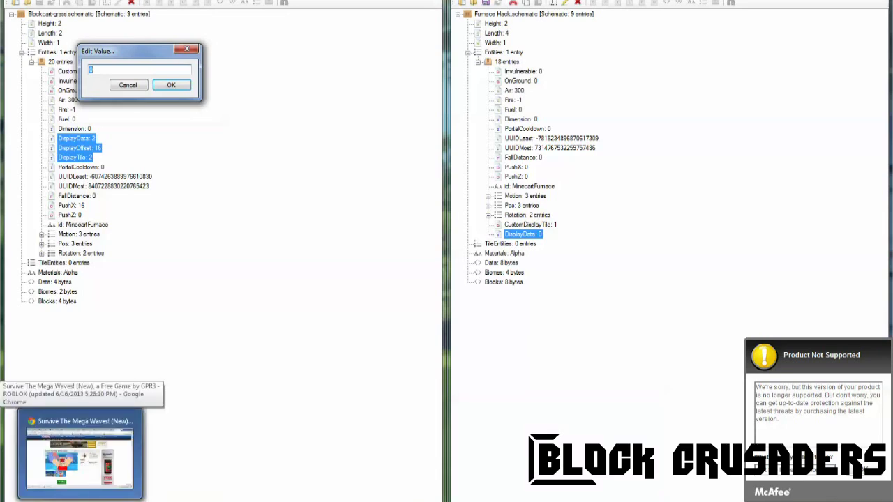
left_click(80, 457)
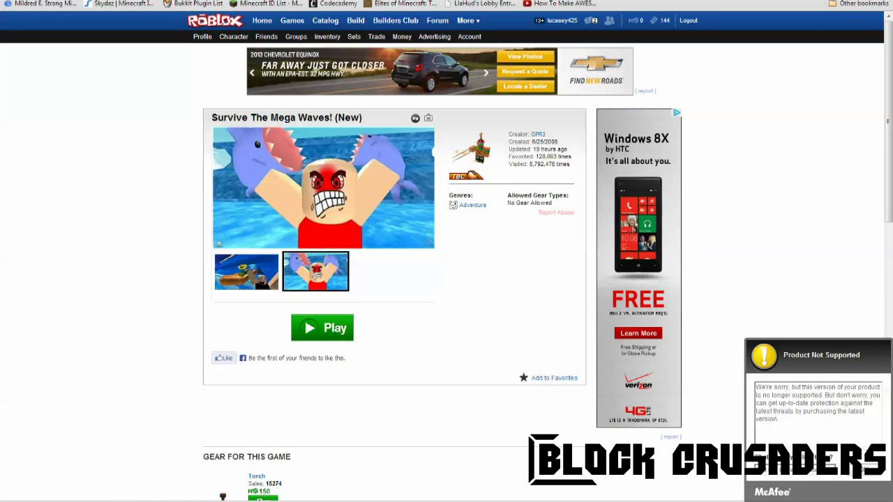
left_click_drag(309, 1, 279, 51)
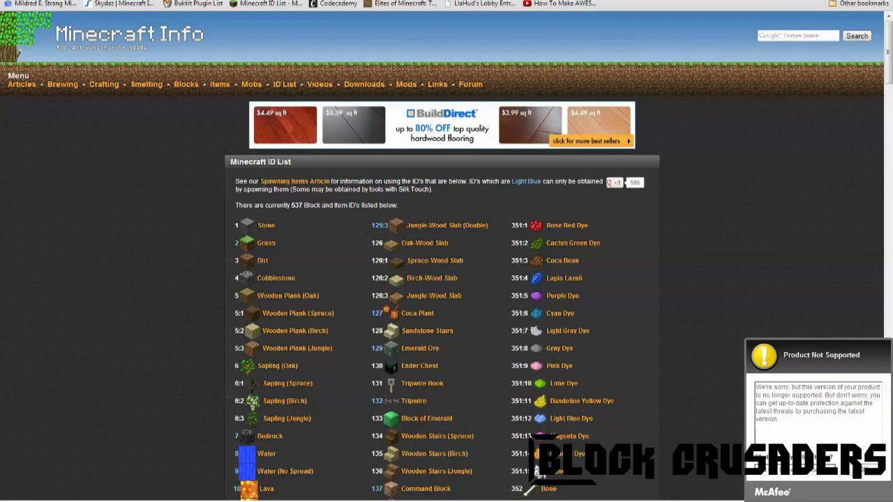
- Look through the Minecraft ID List for the ID of a block to display in the minecart
scroll(381, 312, "down", 3)
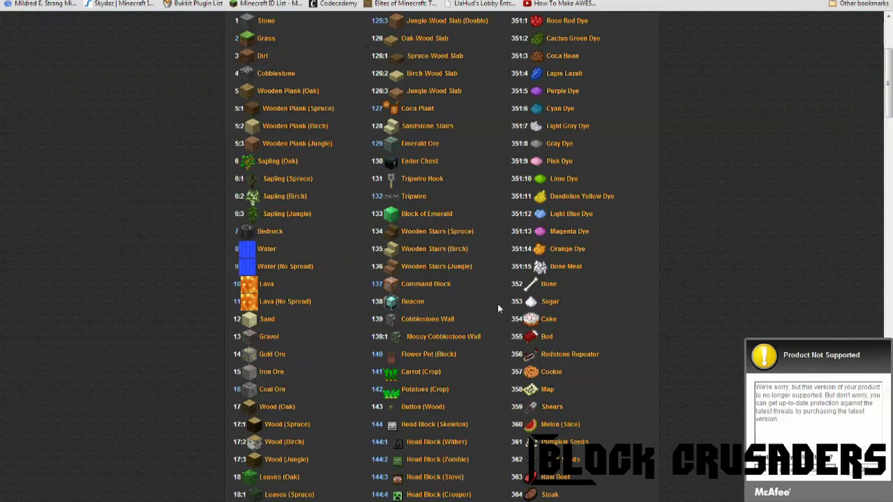
scroll(381, 301, "down", 3)
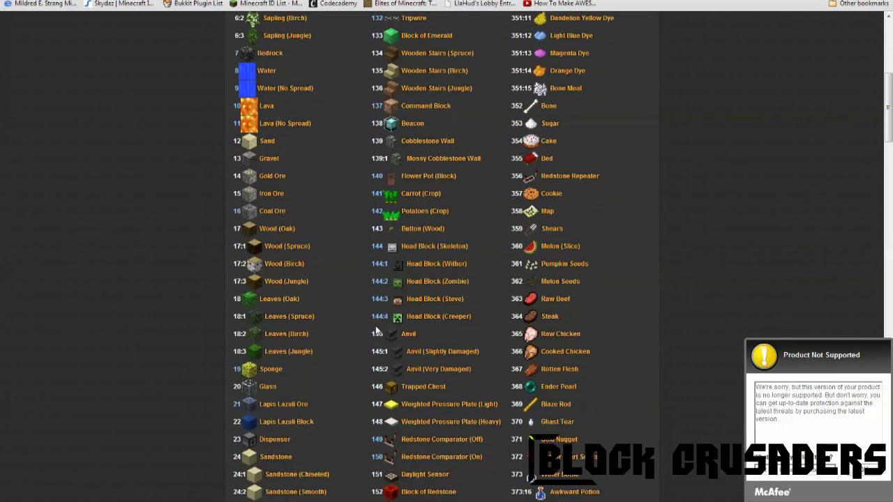
scroll(376, 331, "down", 5)
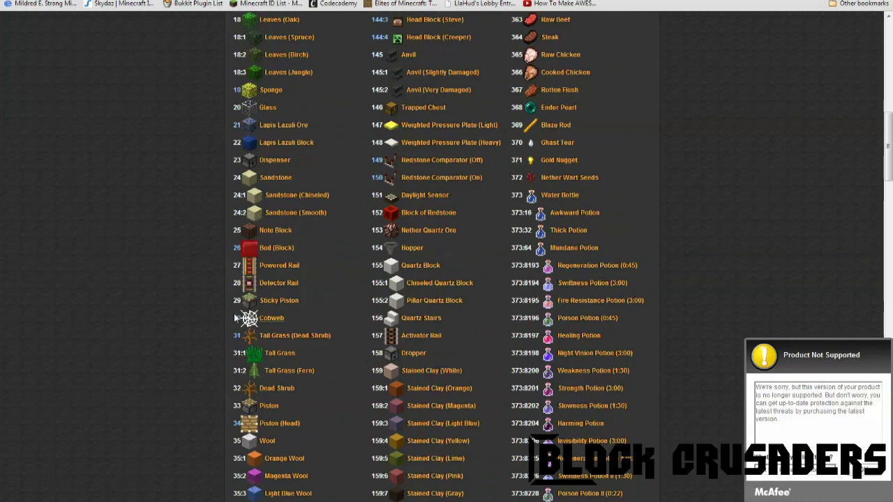
scroll(267, 387, "up", 5)
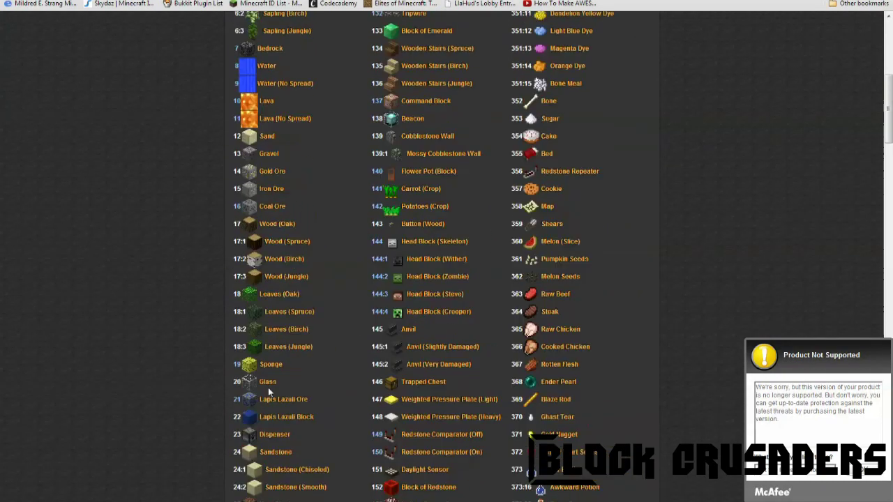
scroll(268, 388, "down", 3)
scroll(269, 391, "down", 20)
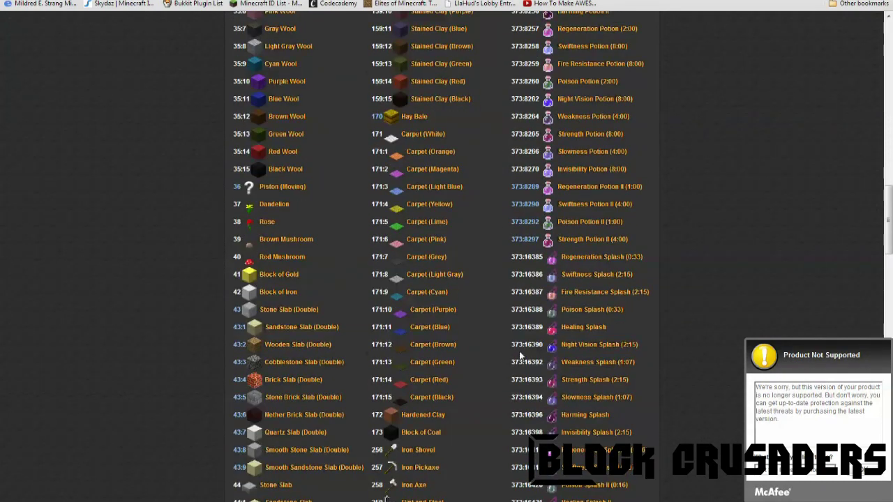
scroll(512, 353, "down", 2)
scroll(513, 356, "up", 3)
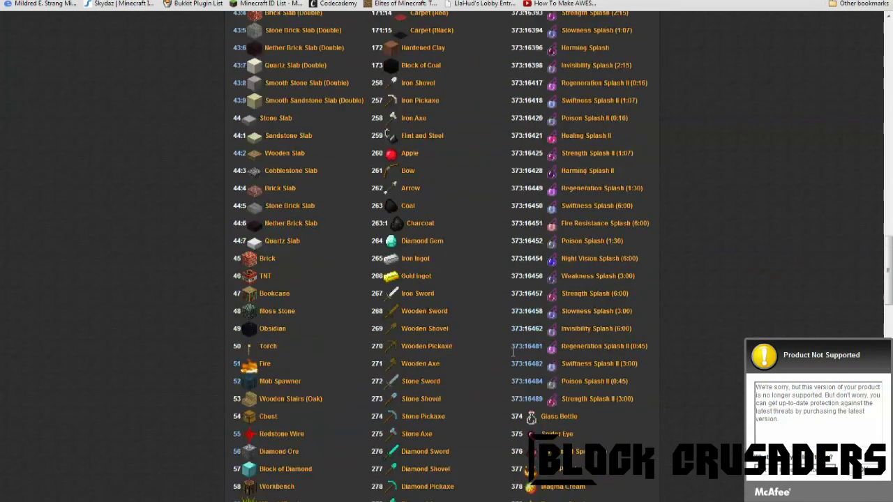
scroll(513, 359, "down", 1)
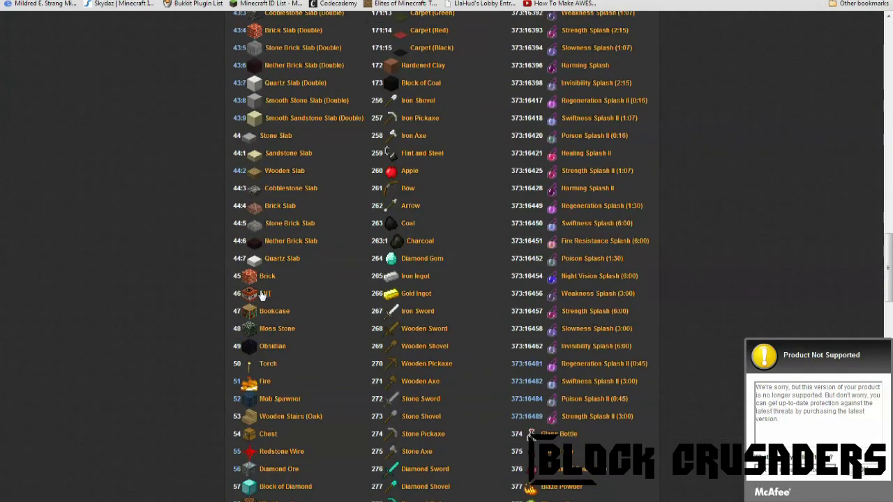
scroll(267, 337, "down", 7)
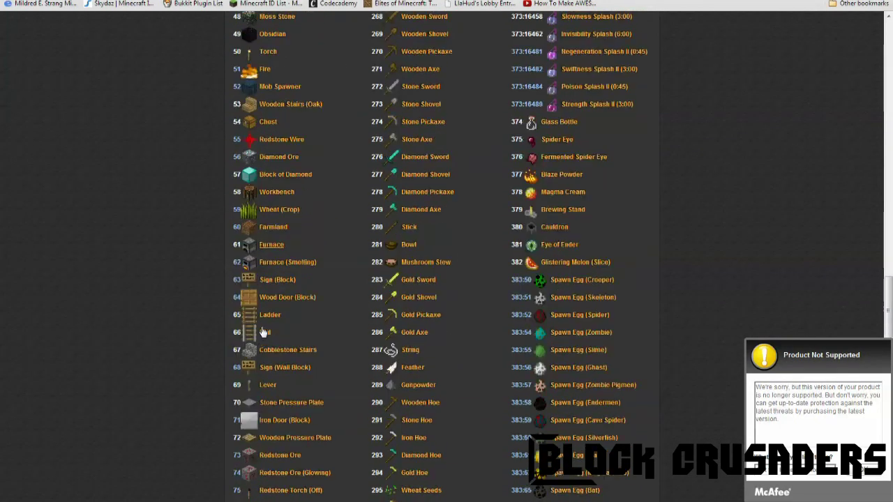
scroll(261, 327, "up", 5)
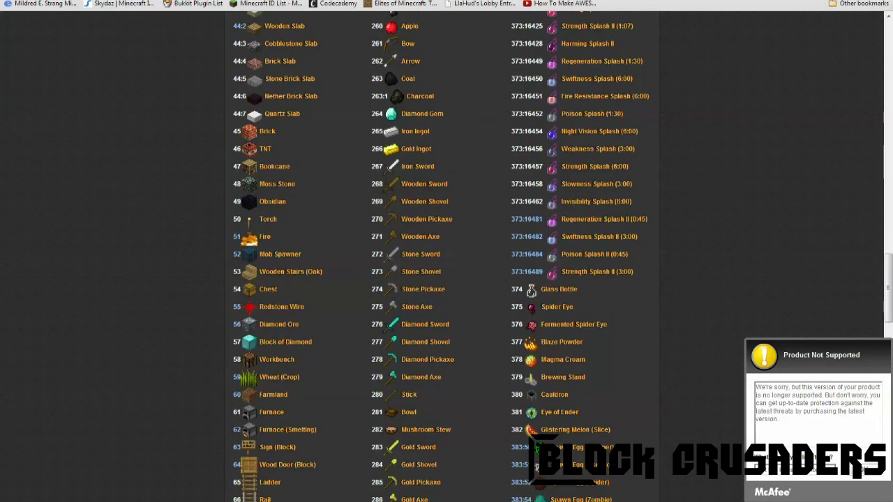
- Return to NBTExplorer and set the Furnace Hack entity's DisplayData value to 47
mouse_move(412, 453)
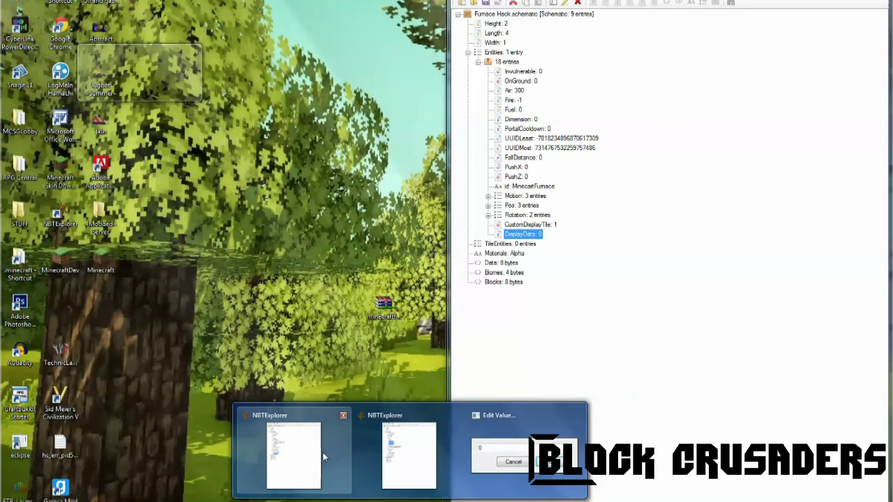
left_click(322, 452)
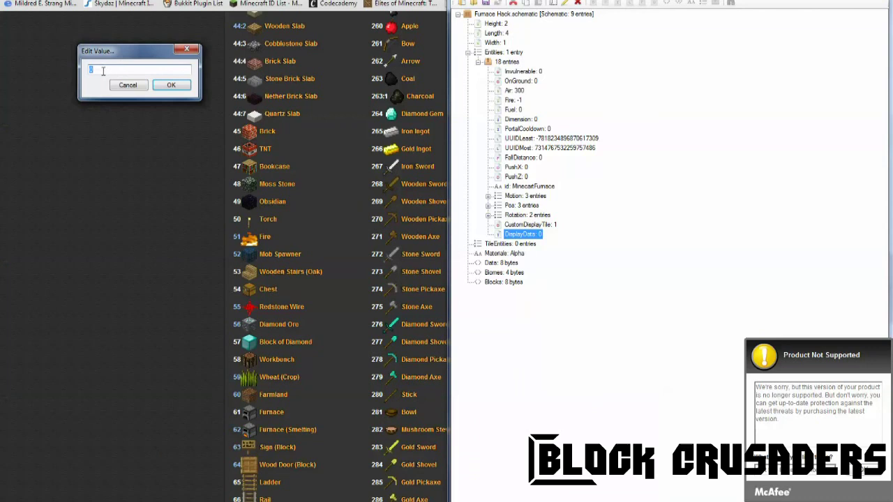
type("47")
key("Return")
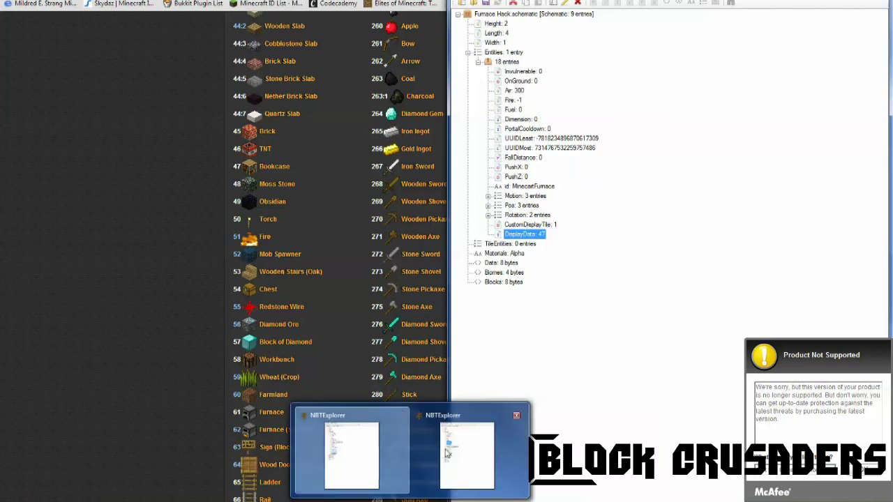
- Bring back the reference schematic, add an int tag named DisplayTile to the Furnace Hack entity, and set its value to 47
left_click(433, 455)
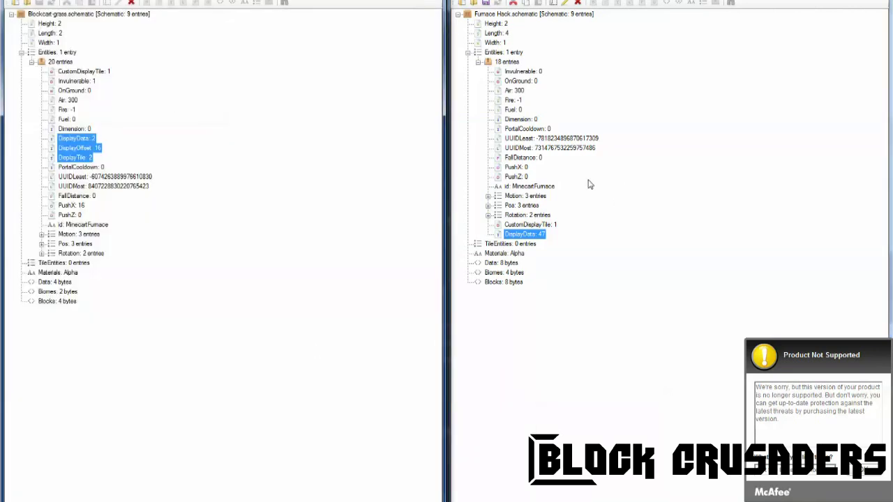
left_click(504, 62)
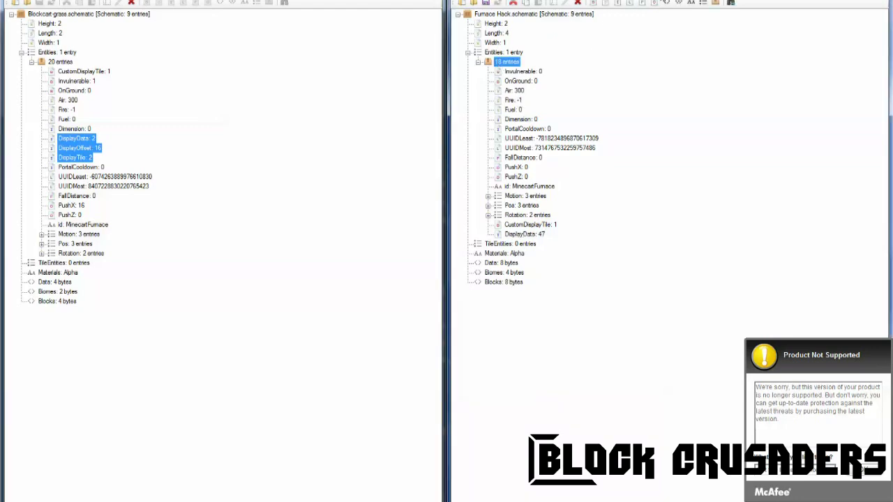
left_click(623, 4)
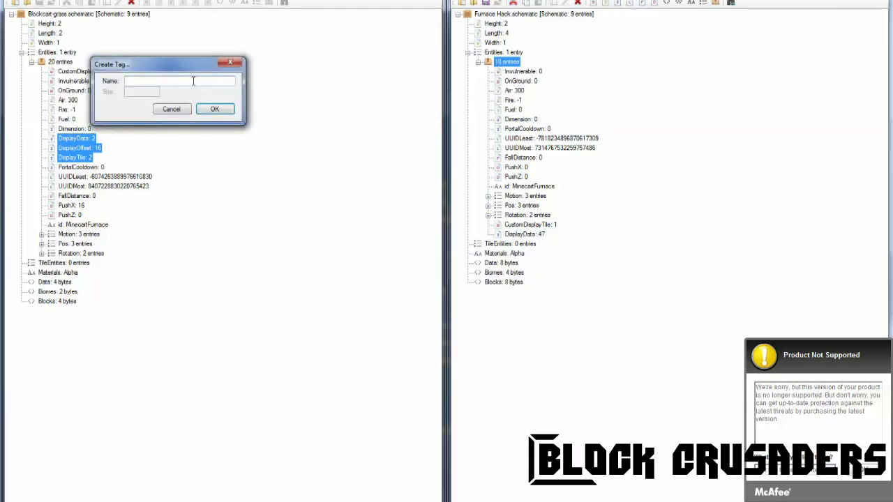
type("DisplayTile")
left_click(215, 110)
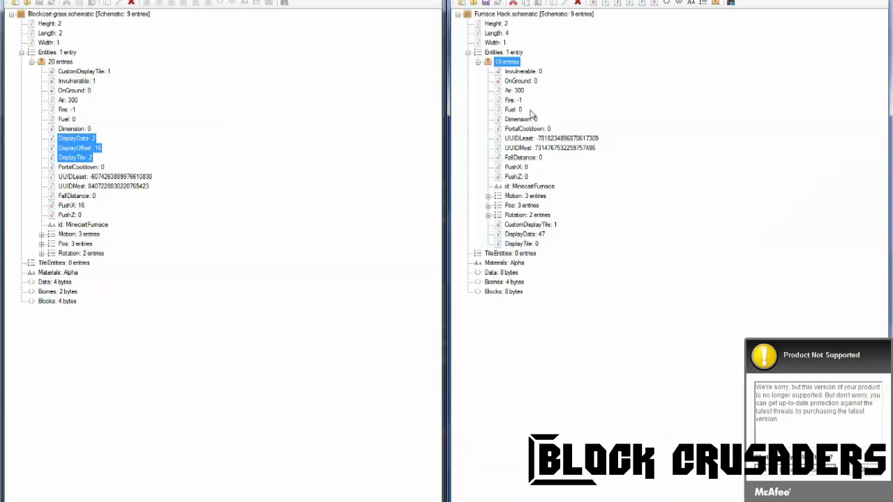
double_click(521, 245)
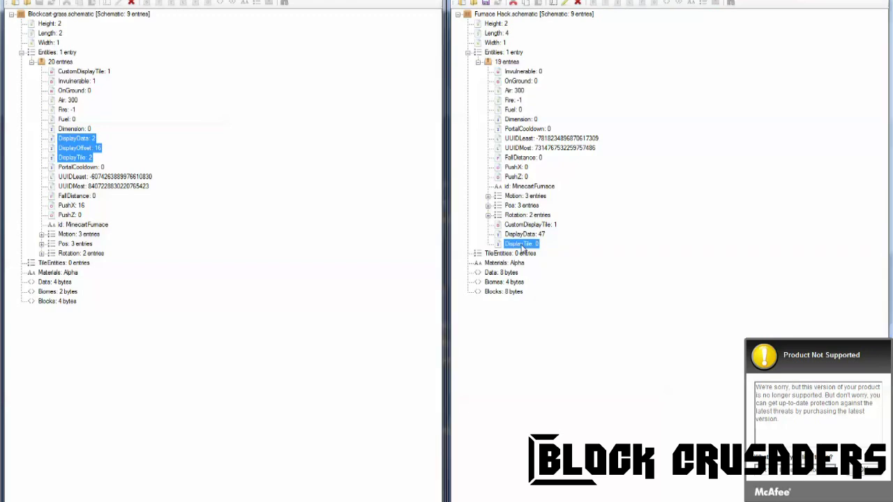
type("4")
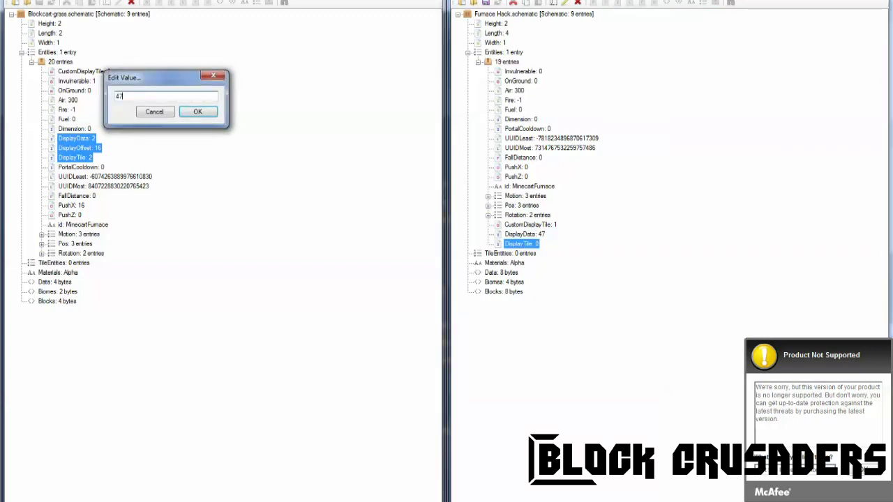
type("7")
left_click(197, 112)
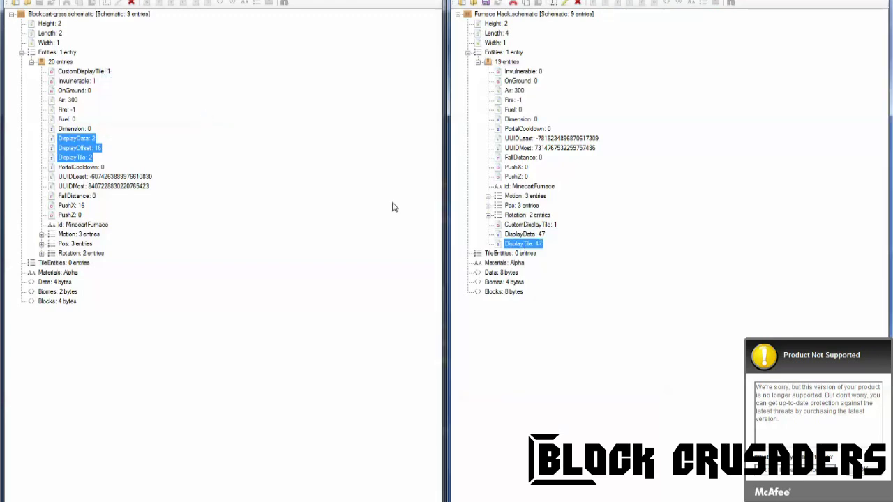
- Add an int tag named DisplayOffset to the Furnace Hack entity, set its value to 32, and switch to MCEdit
left_click(507, 62)
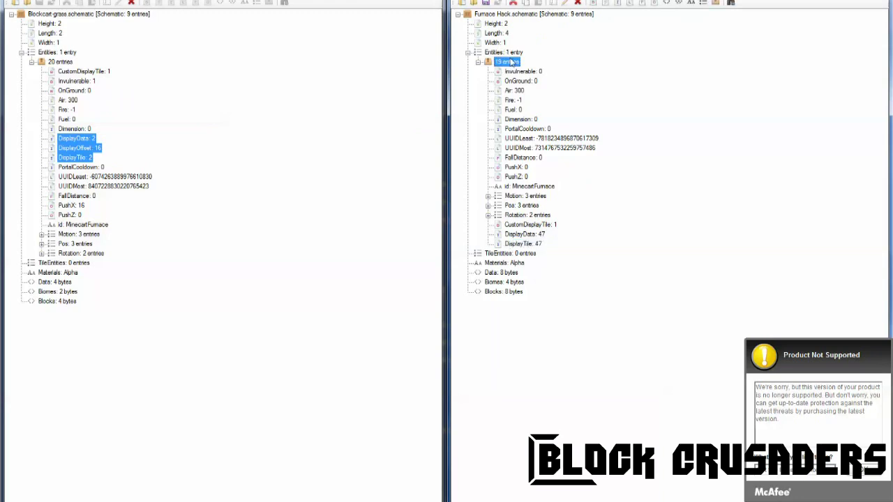
left_click(618, 5)
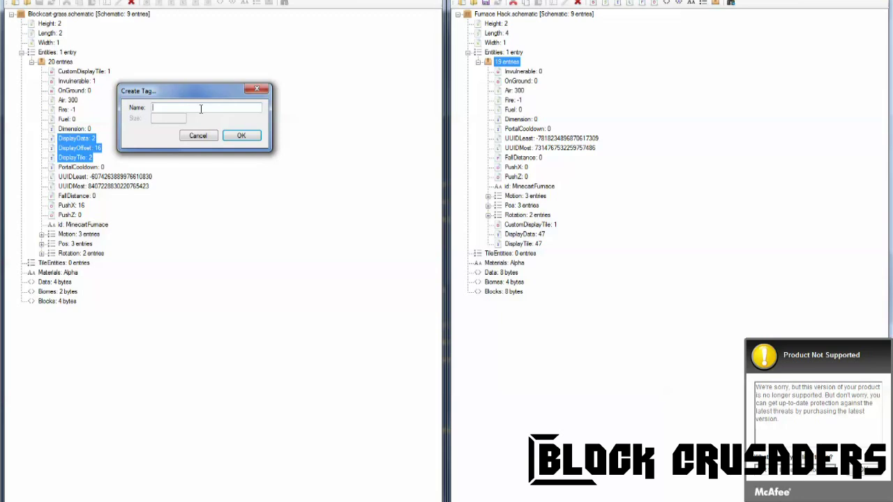
type("DisplayOffset")
left_click(237, 138)
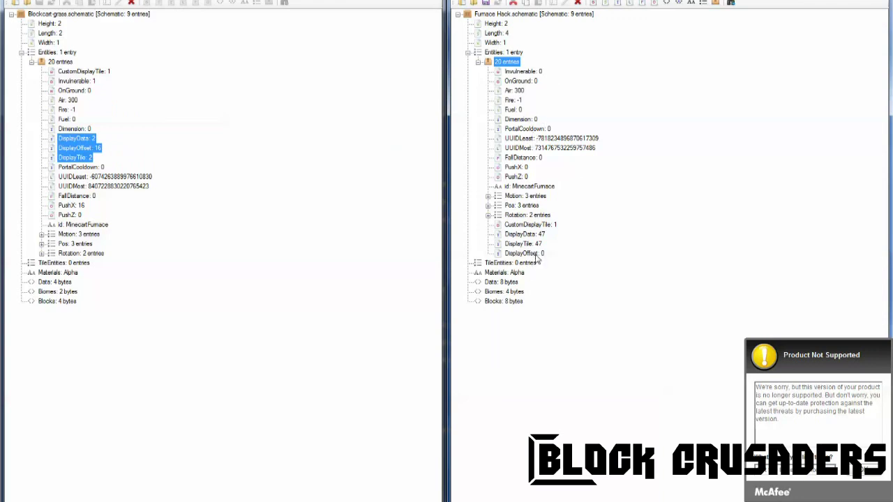
double_click(537, 255)
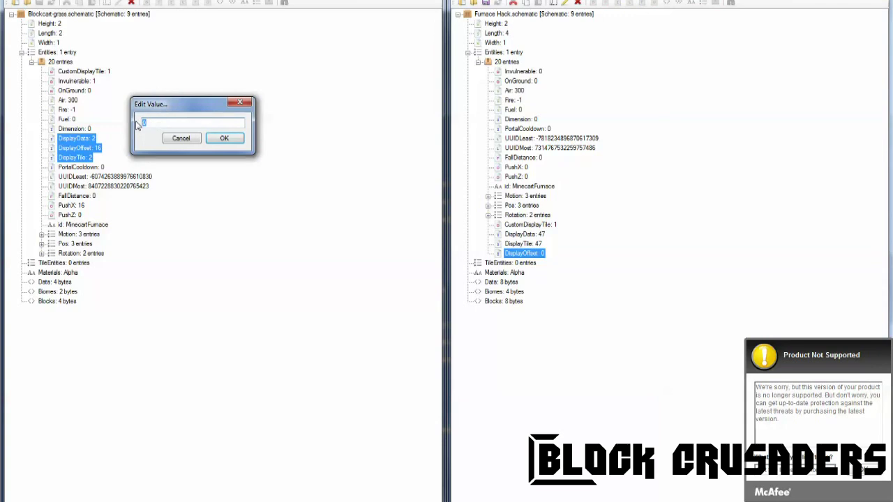
type("-")
left_click(215, 139)
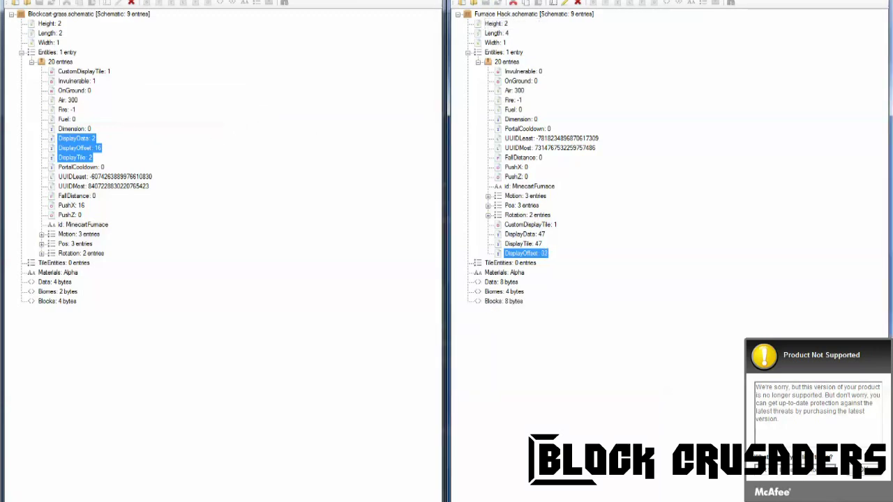
left_click(429, 447)
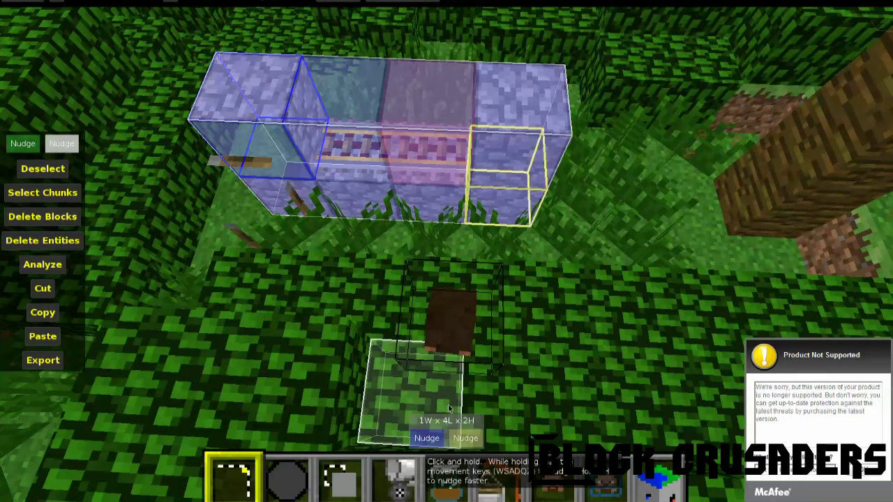
left_click(496, 480)
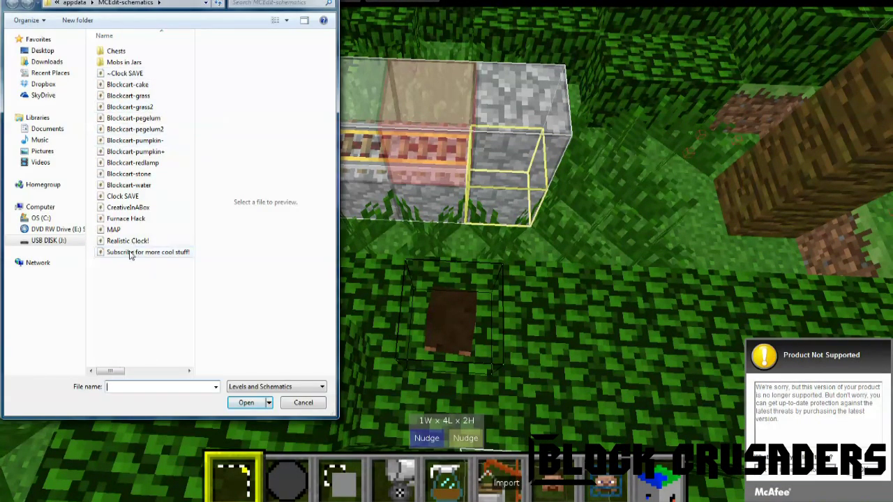
double_click(127, 219)
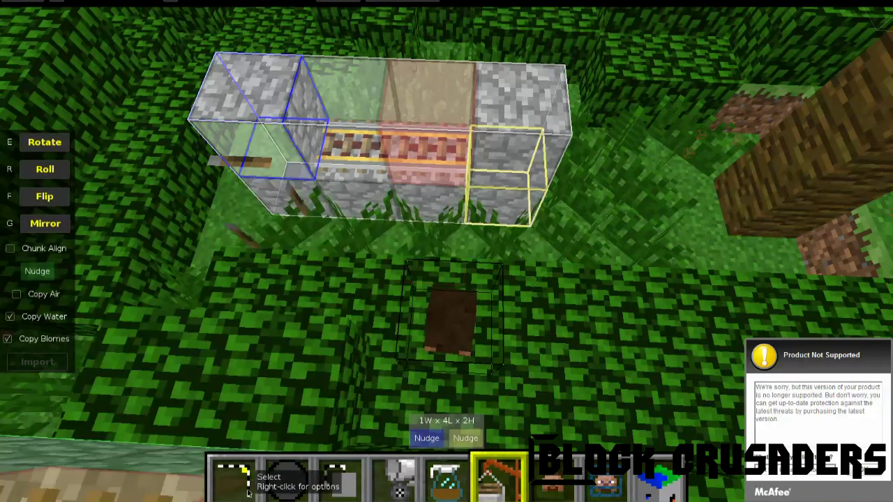
left_click(248, 494)
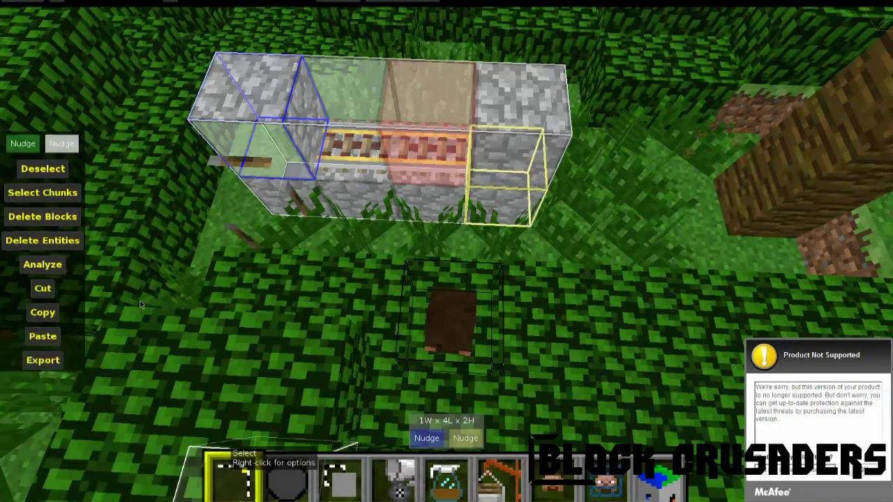
- Delete the entities within the selected rail structure, and load the Furnace Hack schematic for import, nudging the copy behind the original structure
left_click(43, 240)
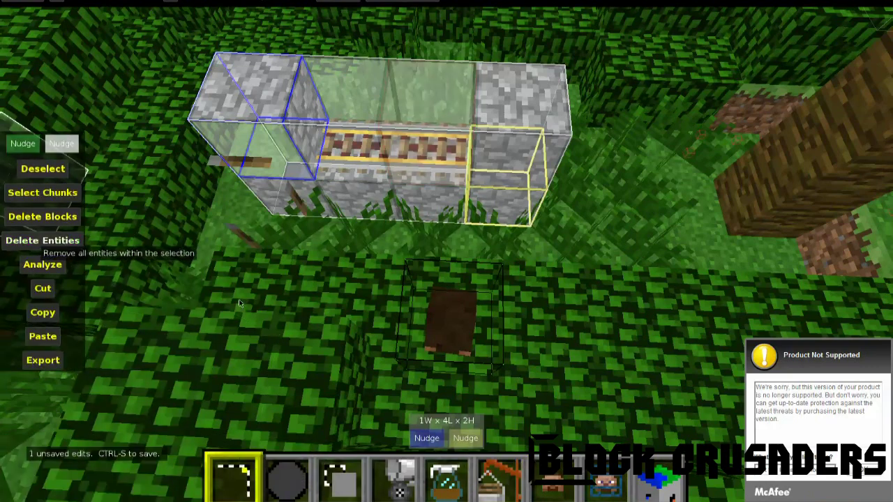
left_click(492, 480)
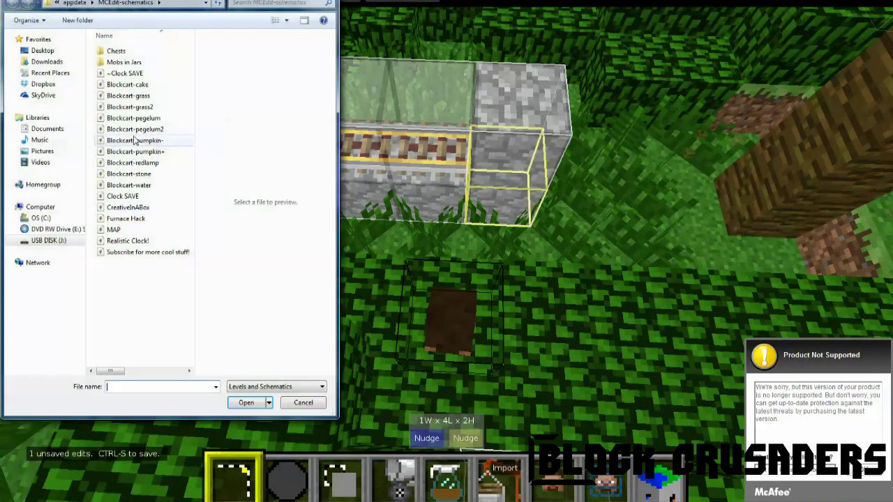
double_click(126, 219)
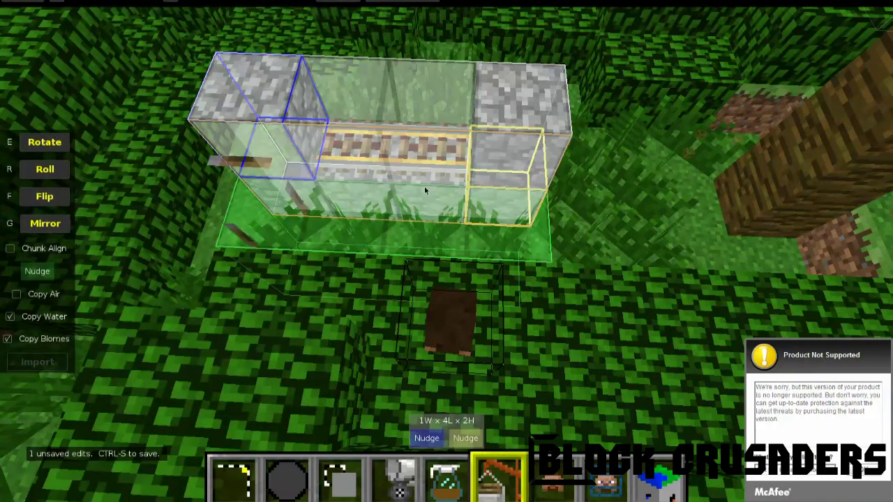
left_click(34, 275)
key("w")
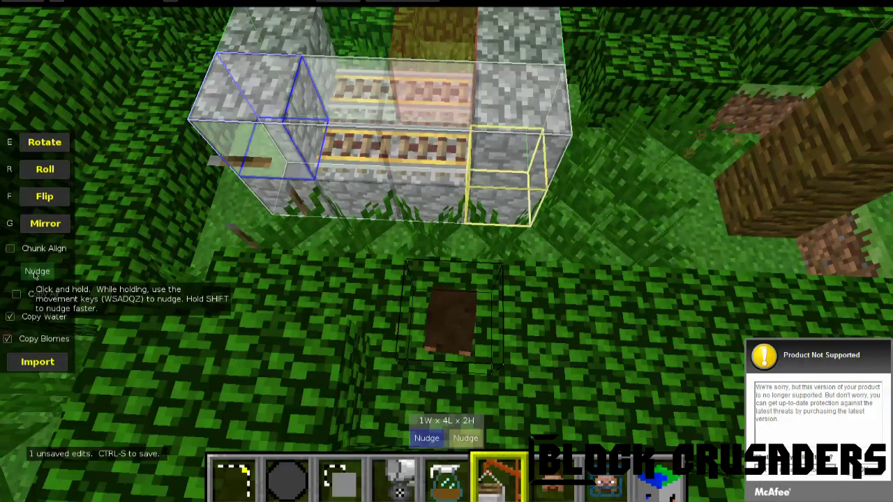
key("w")
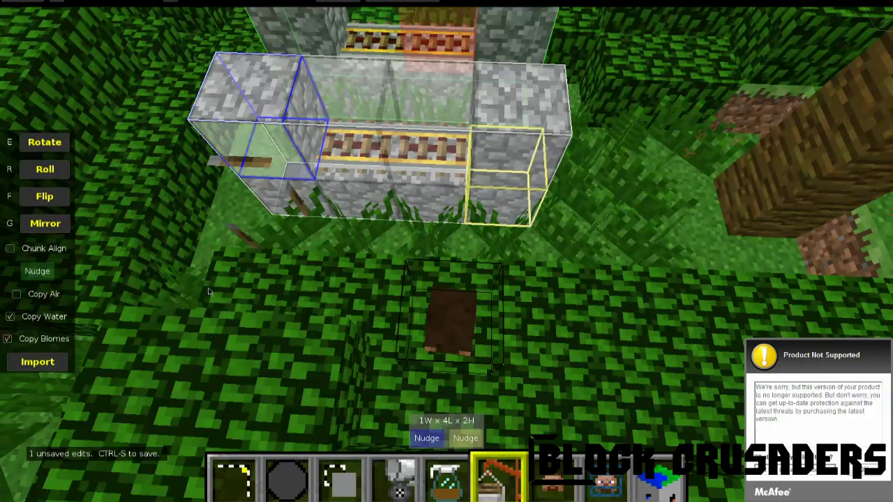
- Confirm the Furnace Hack import at its placed position behind the original rails and save the world
key("Return")
right_click(436, 241)
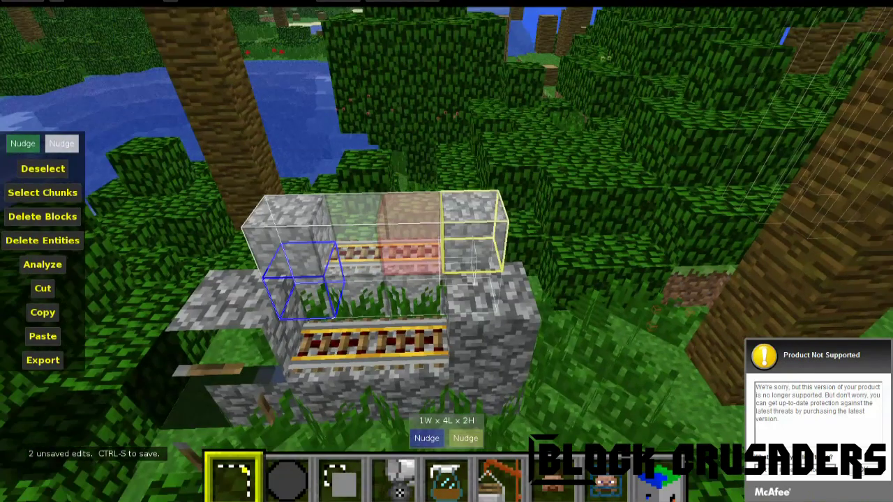
right_click(447, 246)
key("ctrl+s")
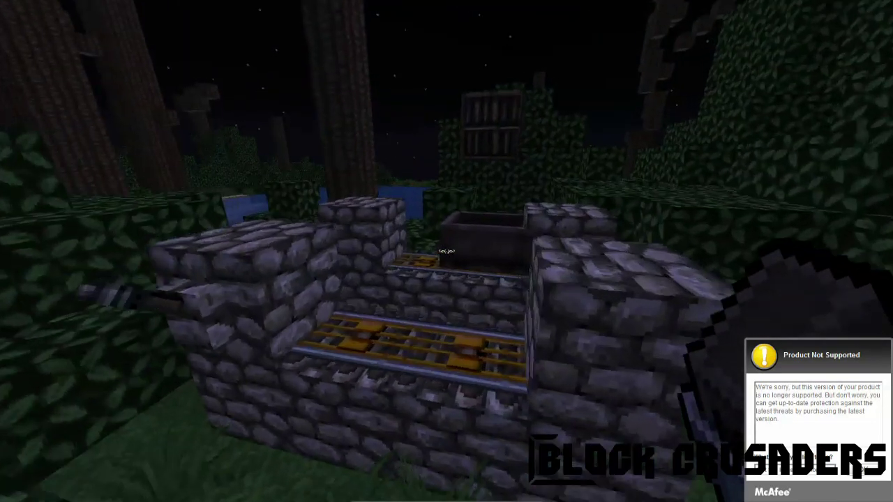
- Inspect the imported minecart and its raised bookshelf display from several sides, and pick cobblestone as the building block
key("w")
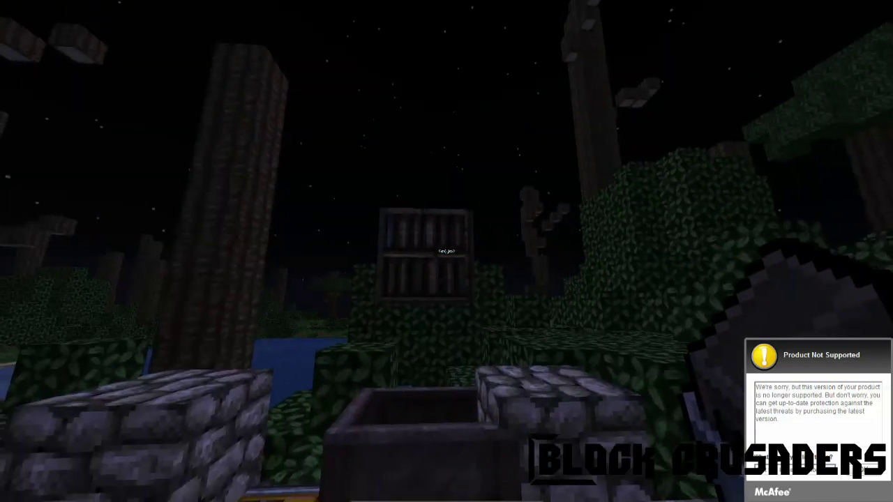
key("s")
key("space")
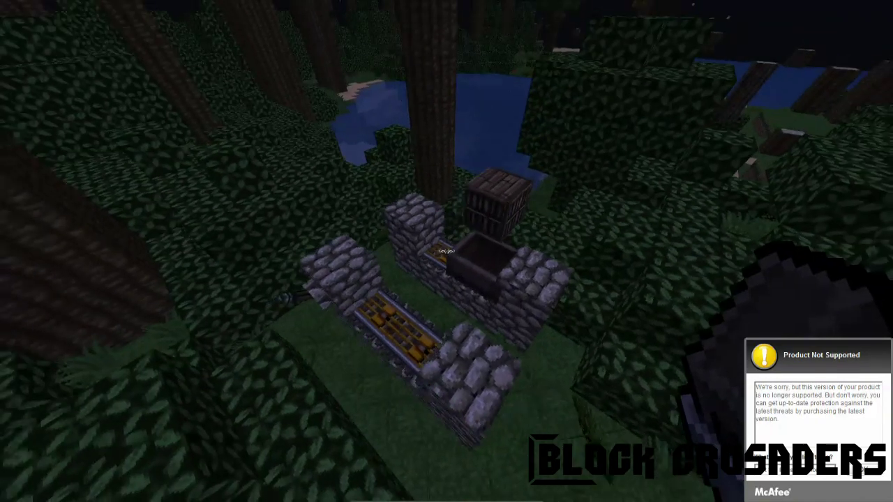
key("a")
middle_click(447, 252)
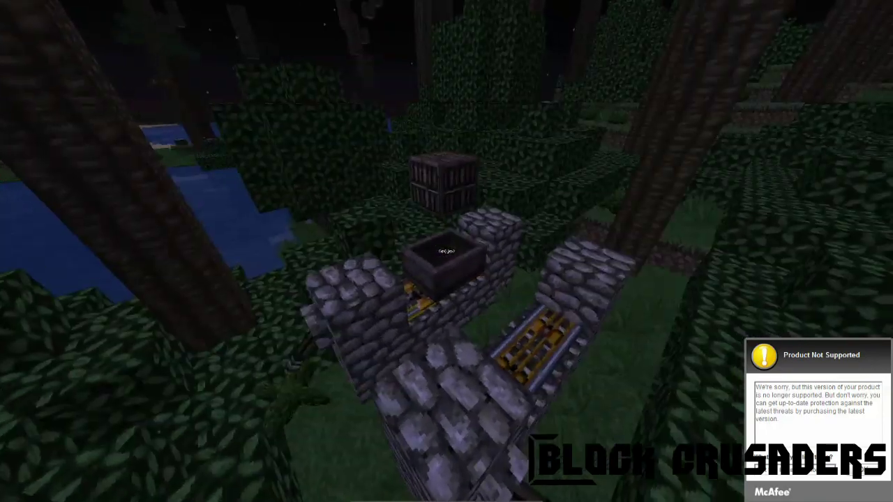
key("w")
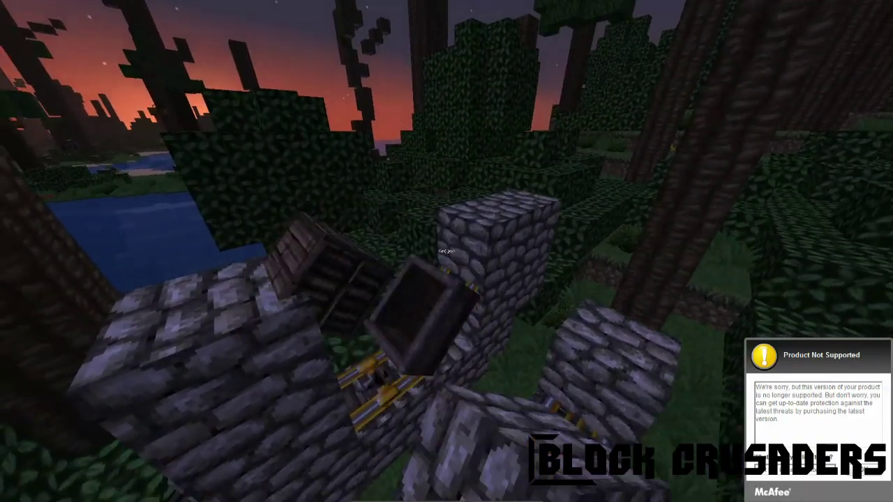
- Build up the cobblestone posts beside the rear rails and bridge the gap above the minecart, between it and its bookshelf display
right_click(446, 251)
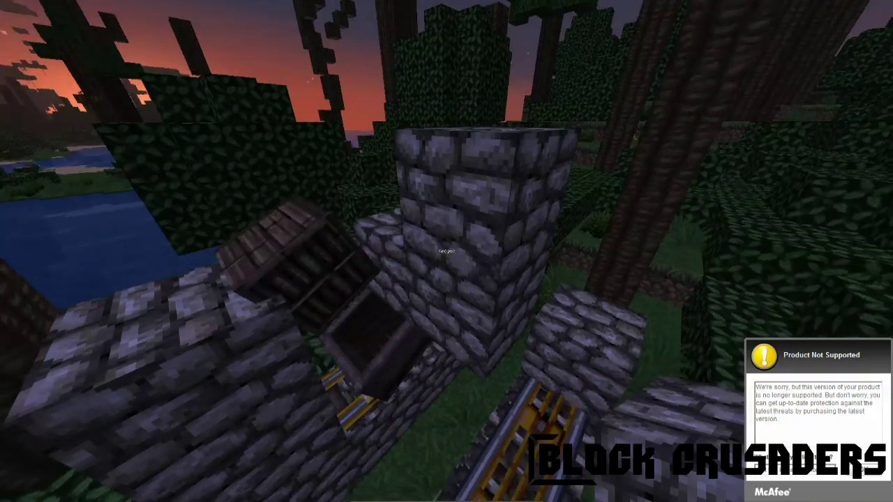
left_click(446, 251)
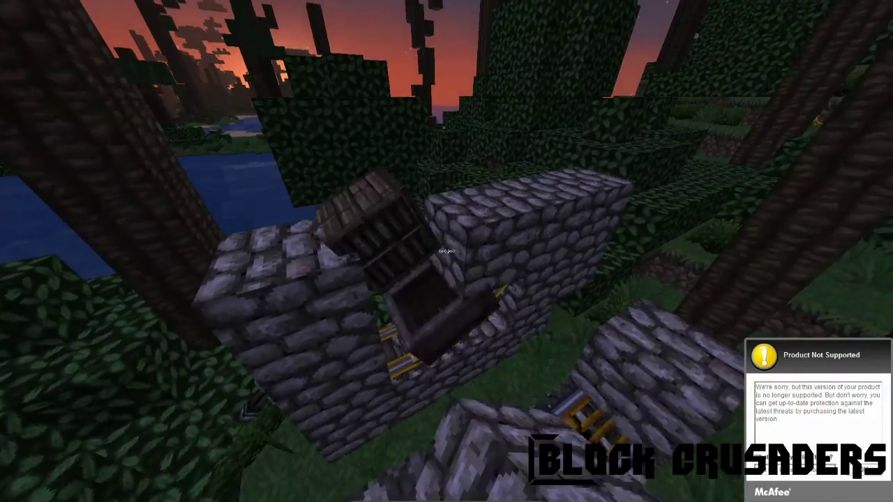
right_click(447, 252)
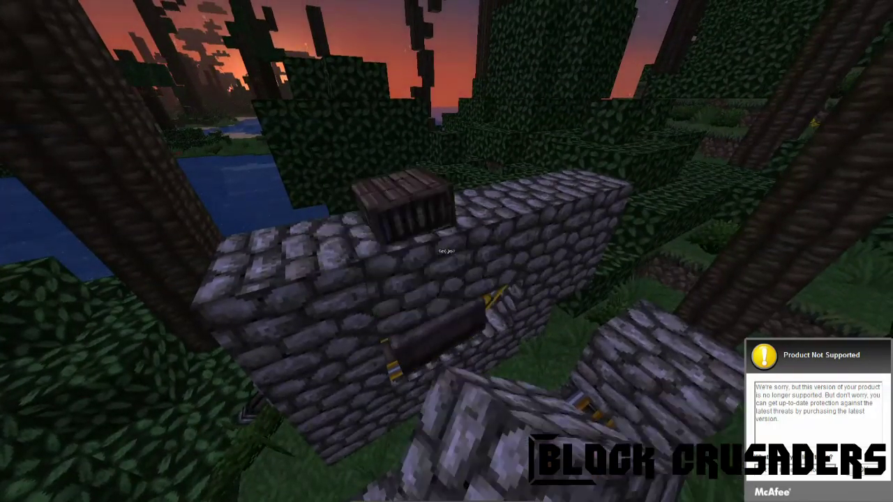
right_click(446, 251)
left_click(446, 251)
left_click(446, 251)
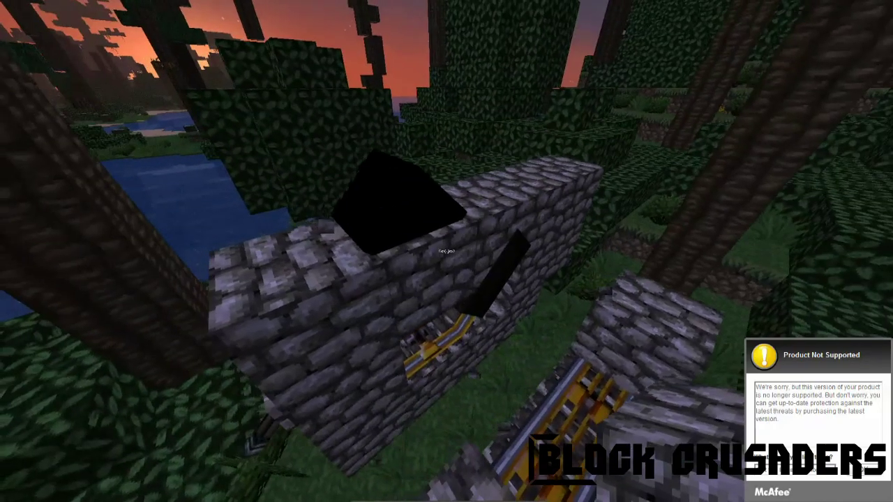
- Break the cobblestone block bridging the gap above the minecart, and view the cart and bookshelf from above
key("w")
key("w")
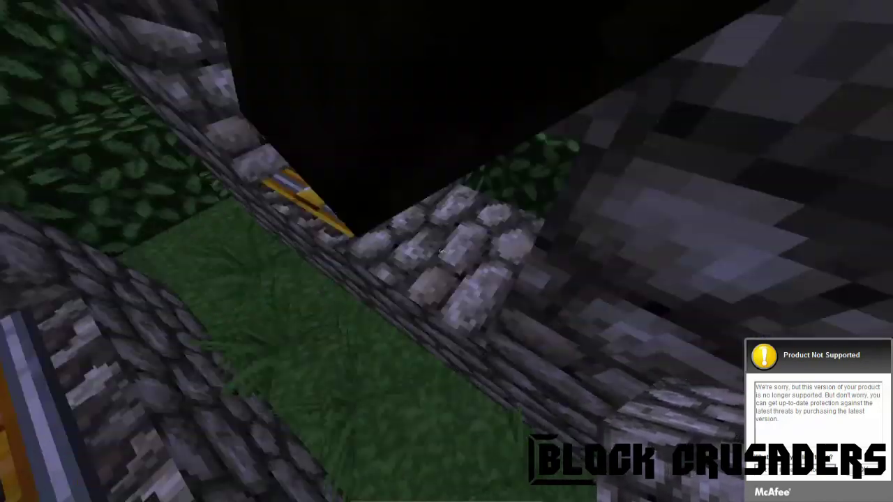
key("space")
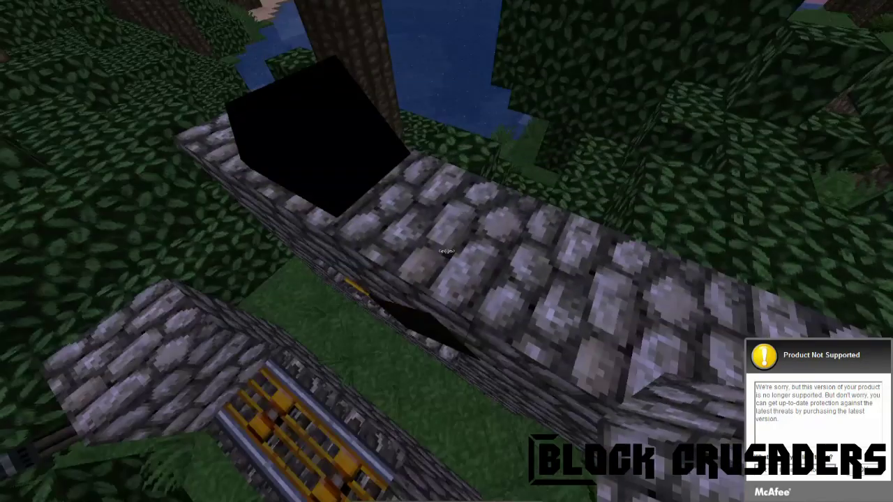
left_click(447, 251)
key("w")
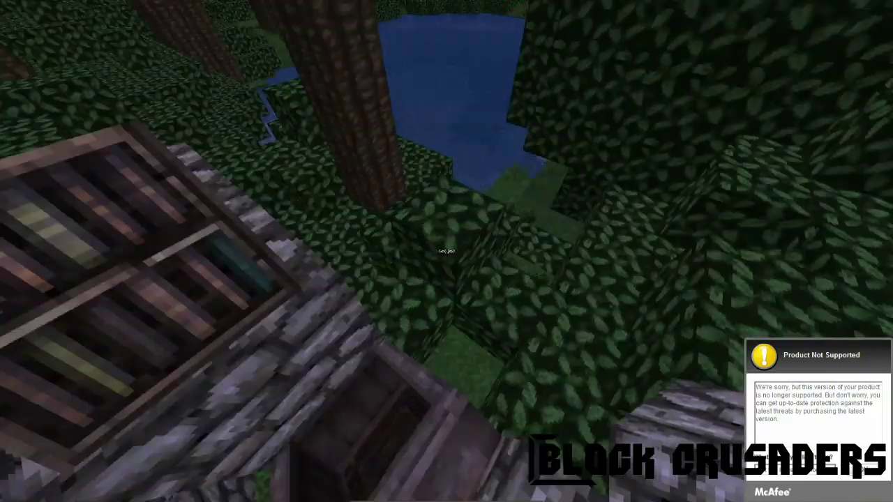
key("space")
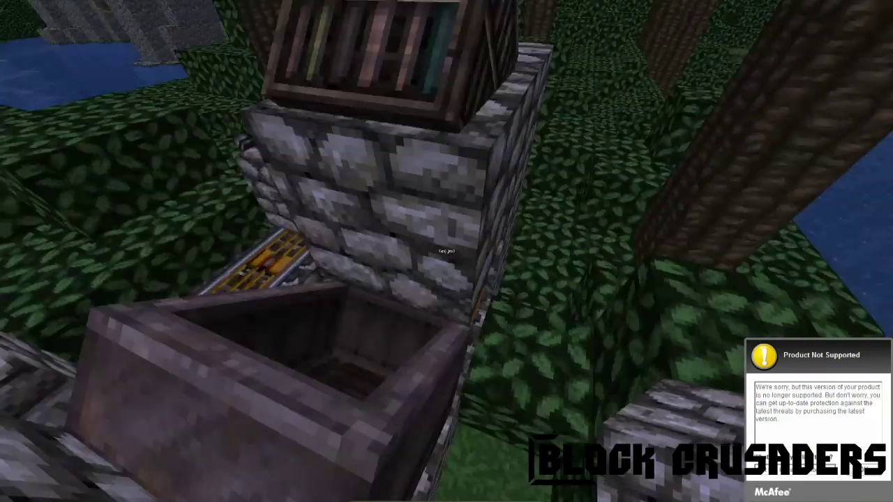
key("space")
- Add a Cobblestone Slab from the creative building blocks to the hotbar and hold it
key("e")
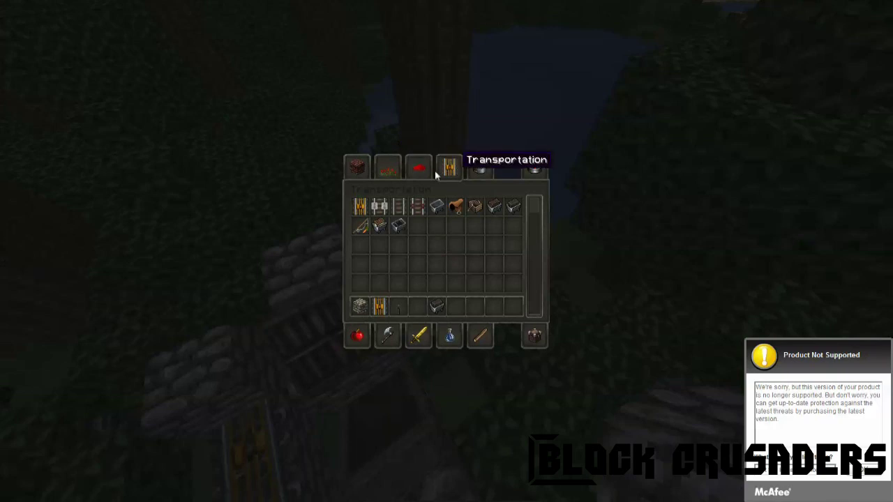
left_click(362, 172)
scroll(471, 268, "down", 3)
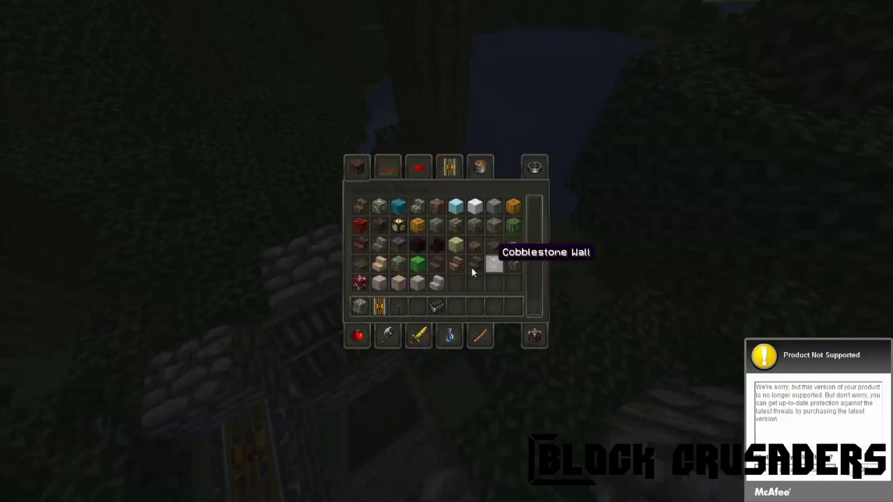
scroll(471, 259, "up", 3)
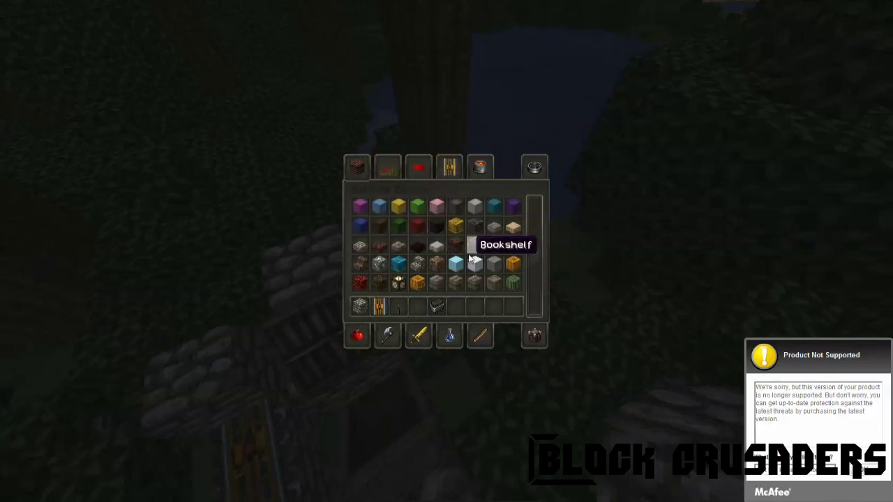
left_click(466, 312)
key("e")
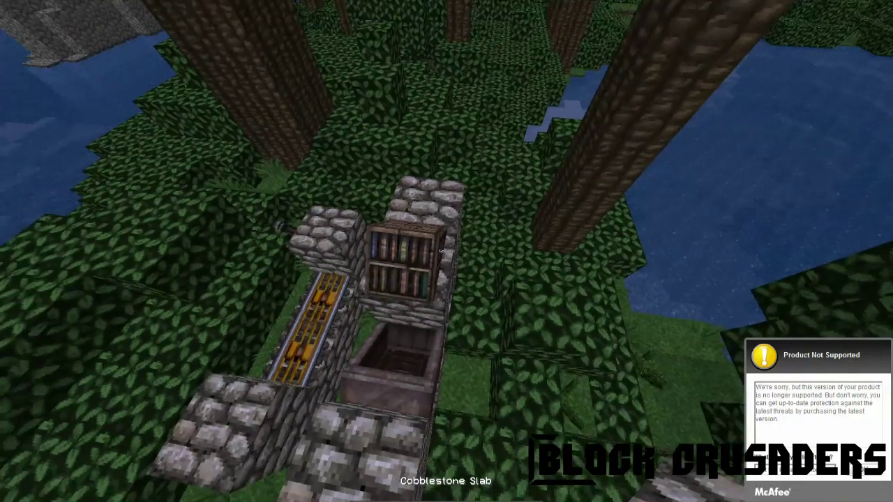
- Bridge the gap between the posts above the minecart with a cobblestone slab, with the bookshelf display over it
key("d")
key("shift")
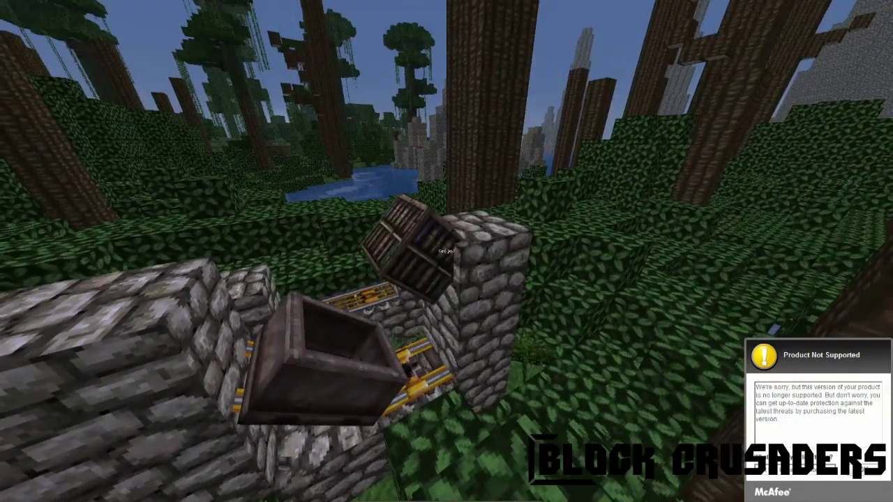
key("a")
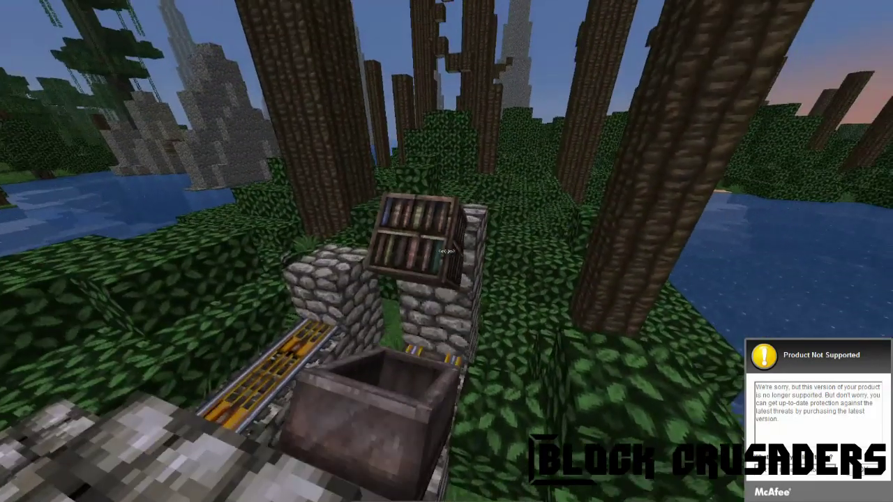
right_click(447, 251)
left_click(446, 251)
right_click(447, 251)
right_click(447, 251)
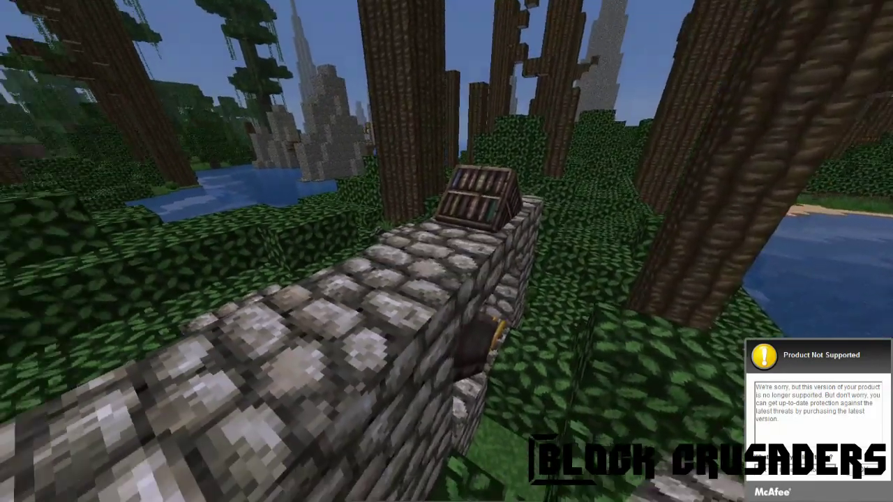
- Inspect the minecart from beneath the slab bridge, and break the slab above the rails
key("d")
key("w")
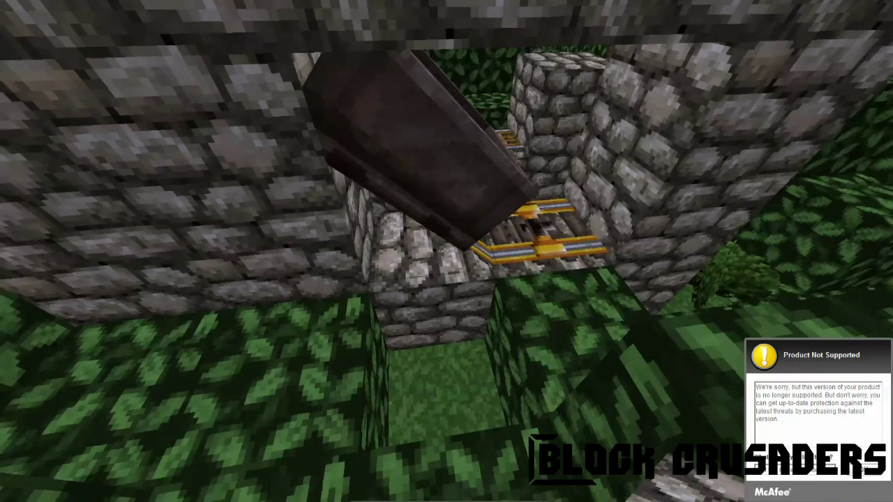
left_click(446, 251)
scroll(446, 252, "down", 1)
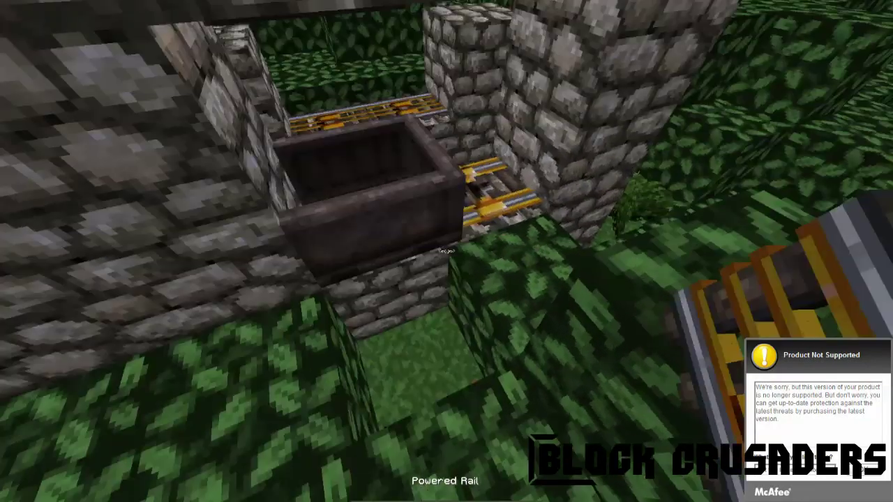
key("w")
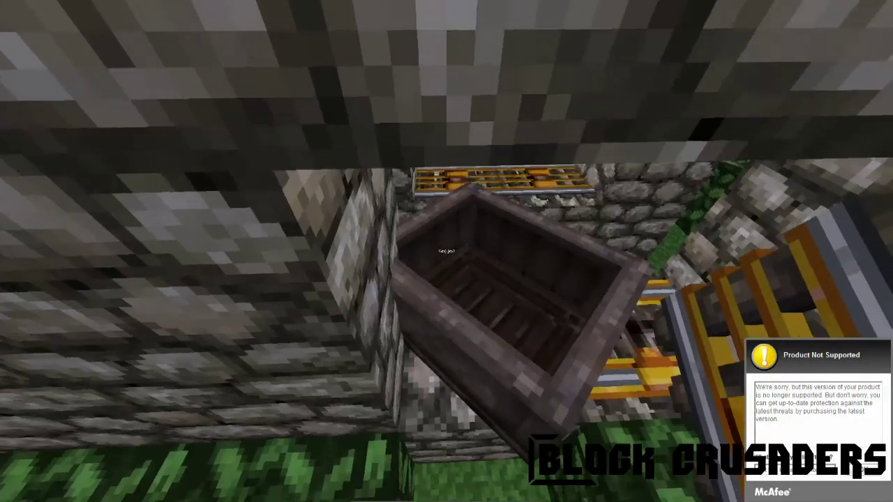
key("s")
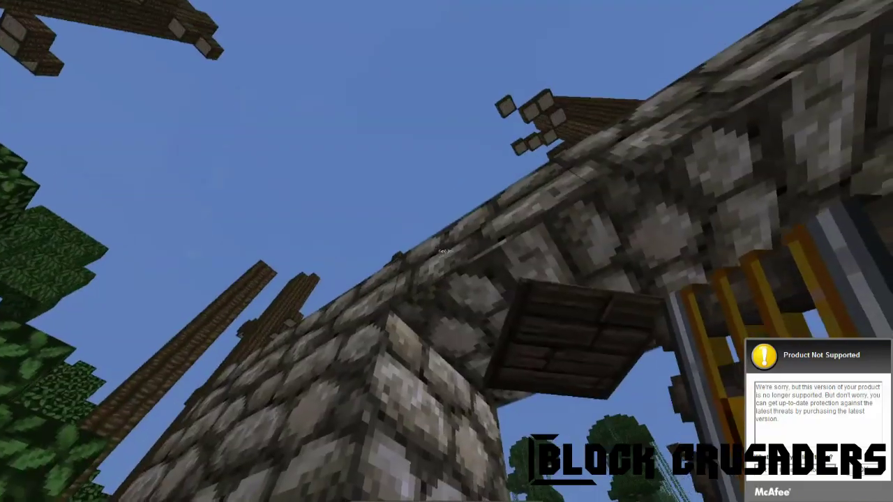
left_click(447, 251)
key("space")
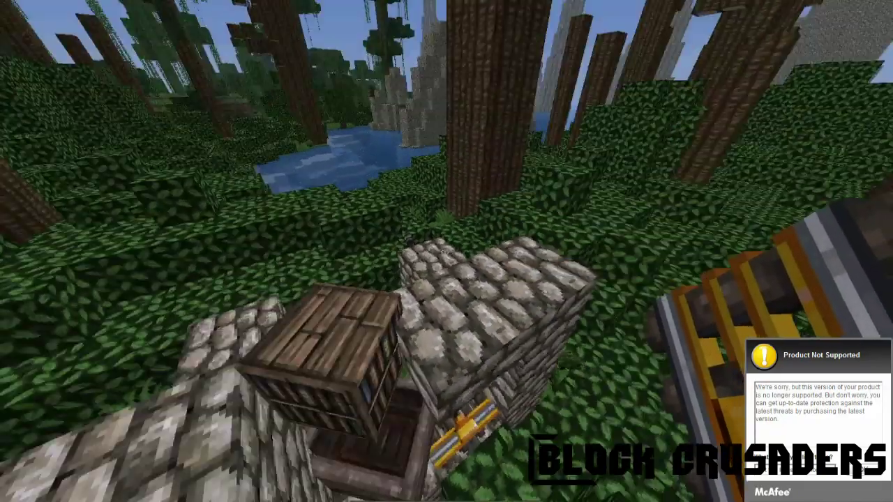